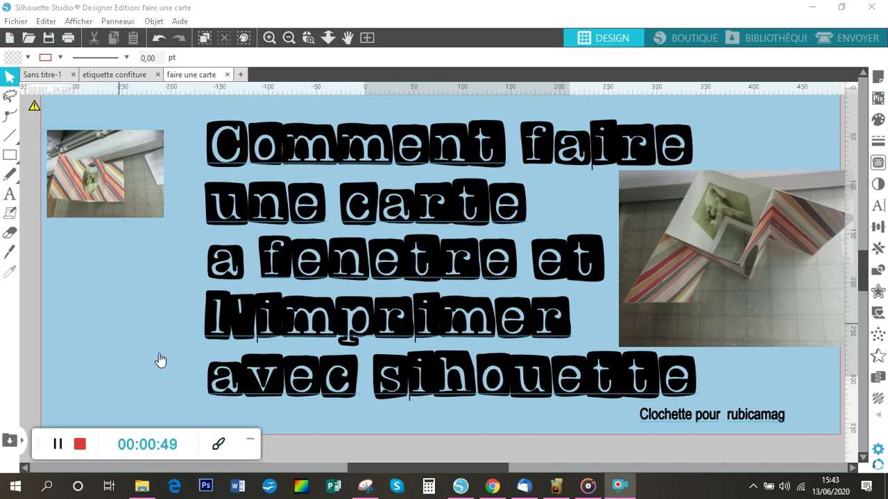
# Delete the blue background rectangle and the large title text "Comment faire une carte a fenetre" covering the page
pyautogui.click(313, 437)
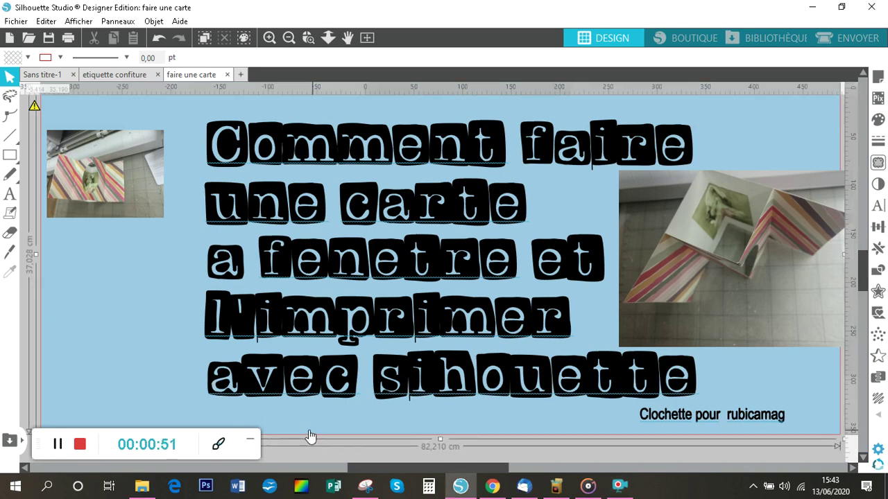
pyautogui.click(312, 432)
pyautogui.press('Delete')
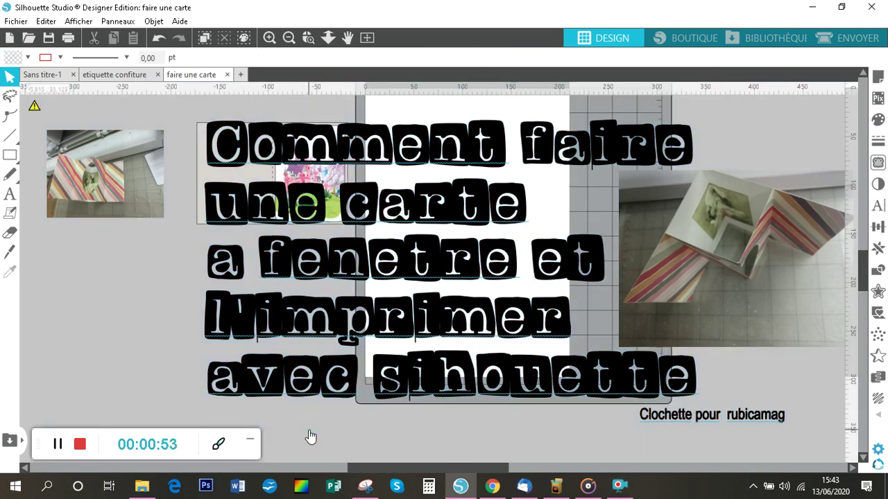
pyautogui.click(317, 393)
pyautogui.press('Delete')
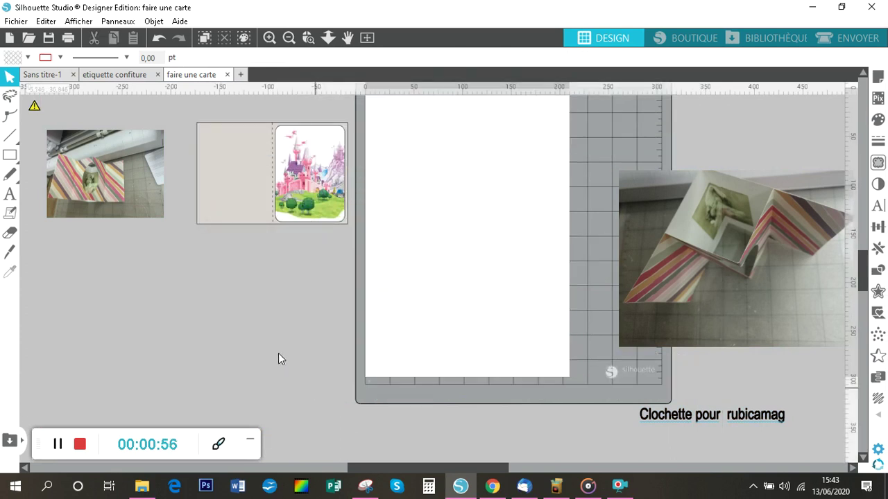
# Move the castle picture panel off the card to the empty area beside the page, and place the beige card on the page
pyautogui.click(292, 228)
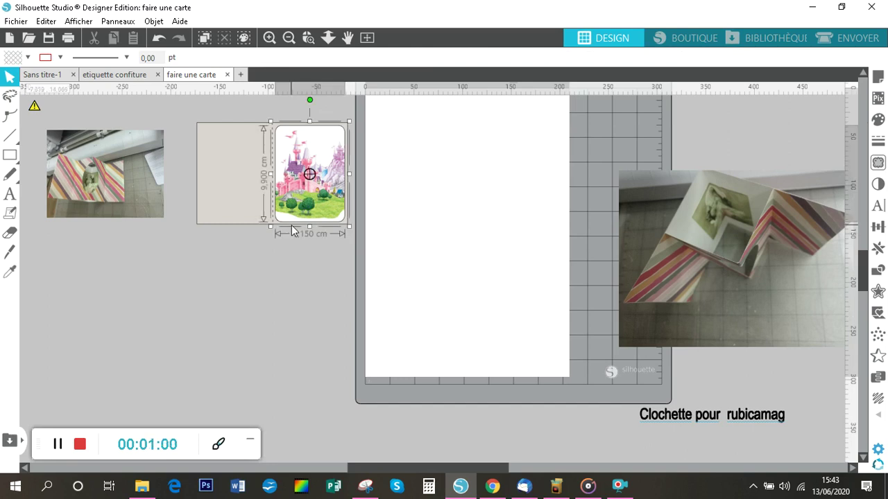
pyautogui.moveTo(281, 231); pyautogui.dragTo(61, 374)
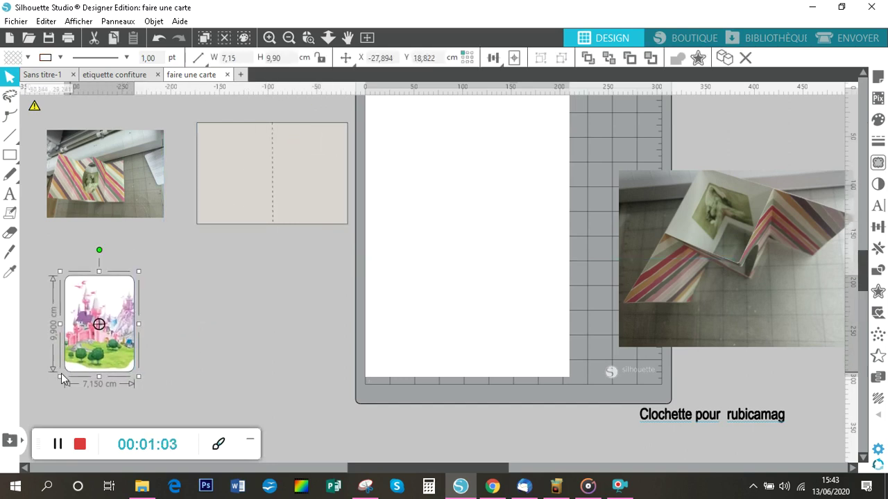
pyautogui.click(269, 226)
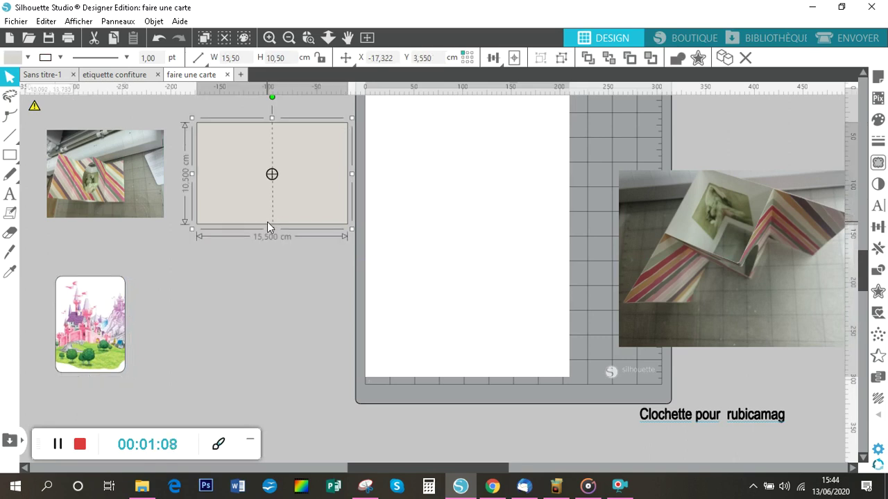
pyautogui.moveTo(284, 222); pyautogui.dragTo(454, 207)
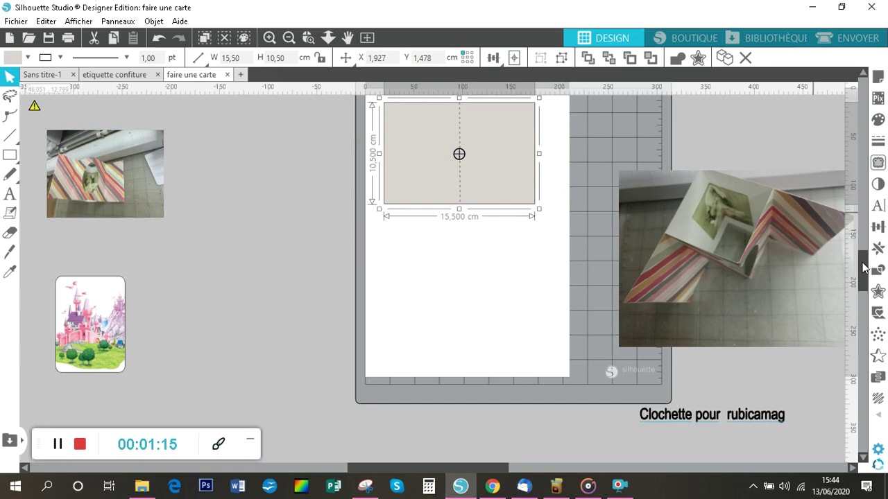
# Resize the beige card to 20 cm wide and 10 cm high
pyautogui.moveTo(863, 266); pyautogui.dragTo(863, 259)
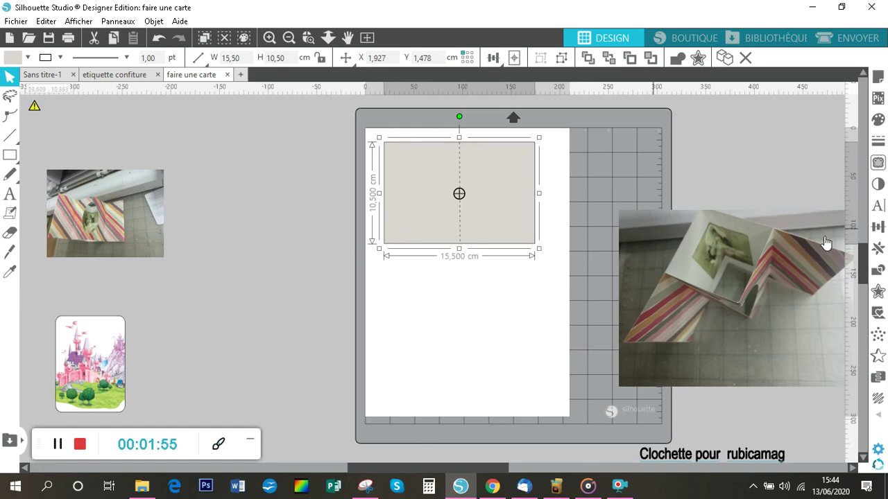
pyautogui.click(878, 231)
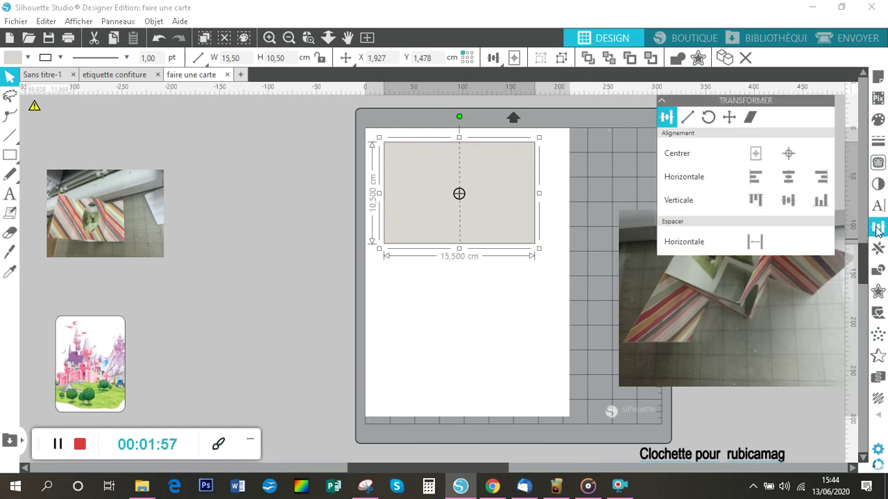
pyautogui.click(686, 120)
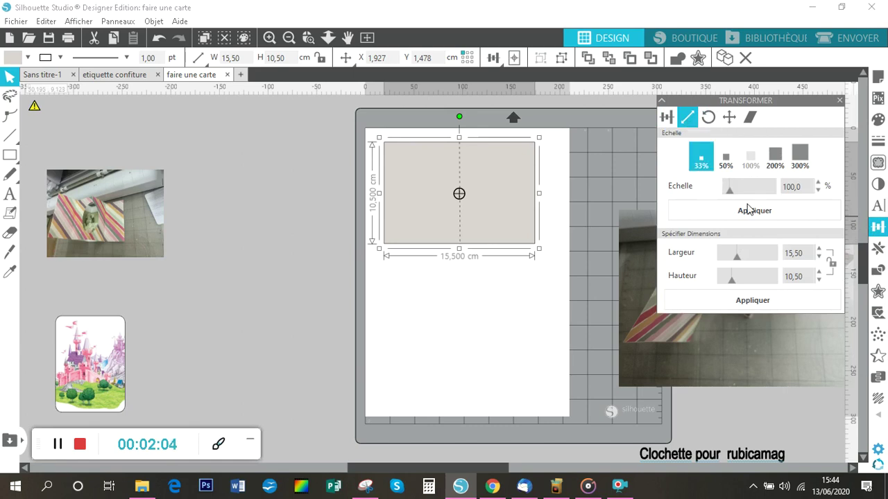
pyautogui.moveTo(804, 258); pyautogui.dragTo(776, 254)
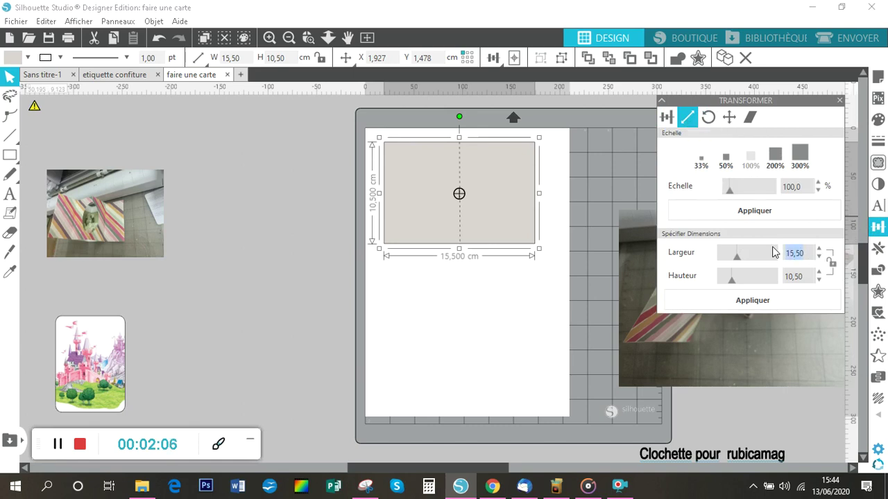
pyautogui.write('20')
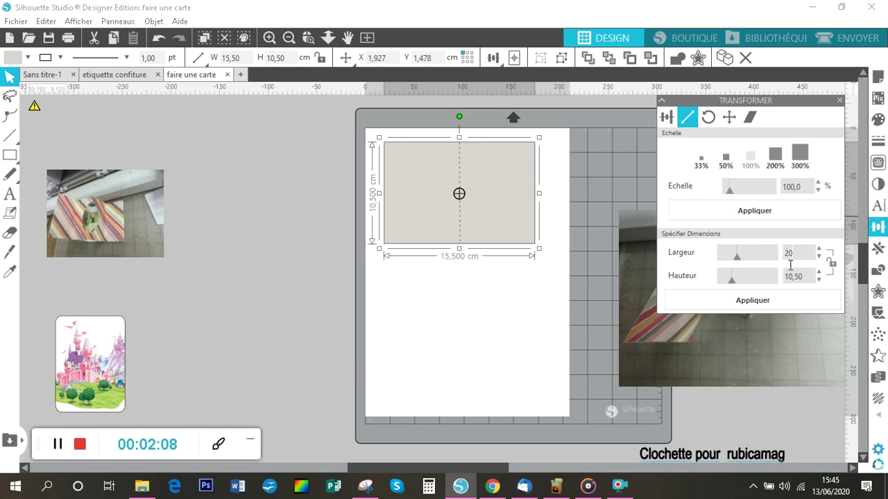
pyautogui.moveTo(807, 279); pyautogui.dragTo(742, 285)
pyautogui.write('10')
pyautogui.press('Return')
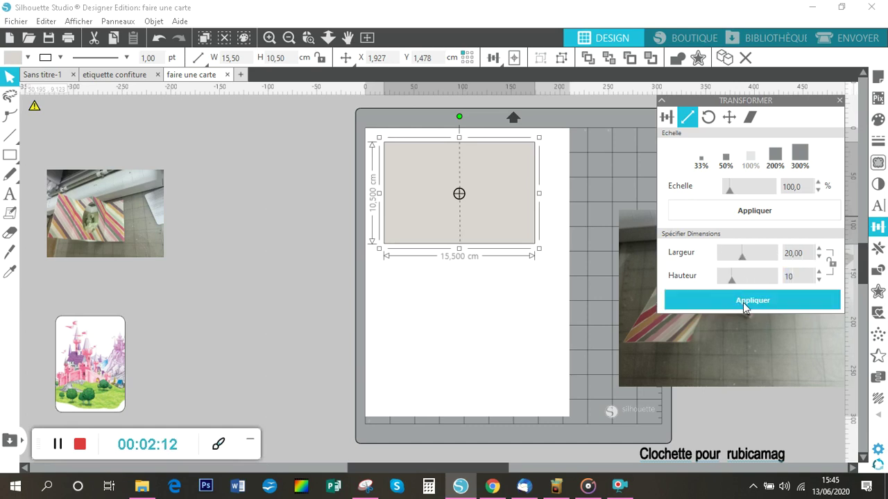
pyautogui.press('Return')
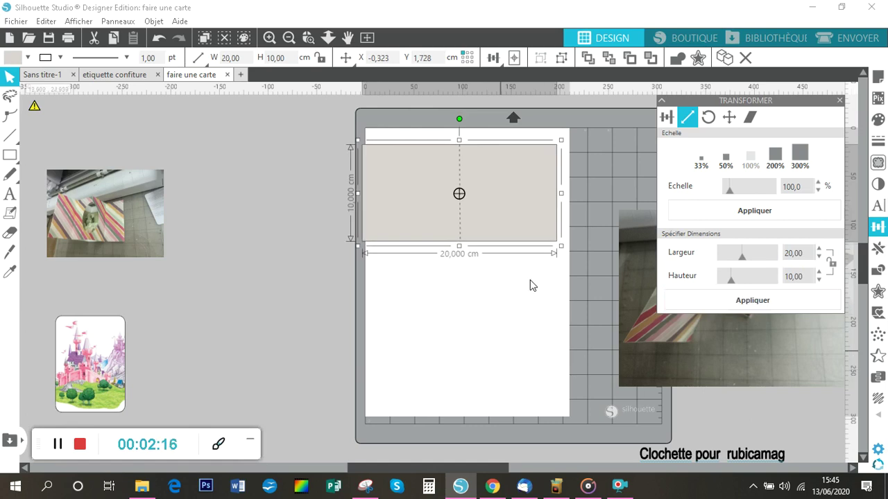
# Position the card at X 0, Y 0 on the page and make its fill transparent
pyautogui.click(729, 117)
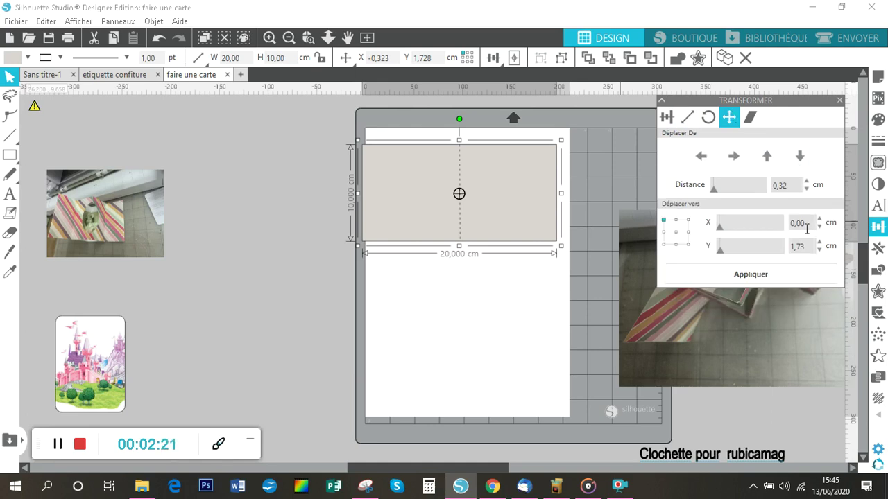
pyautogui.moveTo(810, 246); pyautogui.dragTo(778, 249)
pyautogui.write('0')
pyautogui.click(765, 273)
pyautogui.click(764, 274)
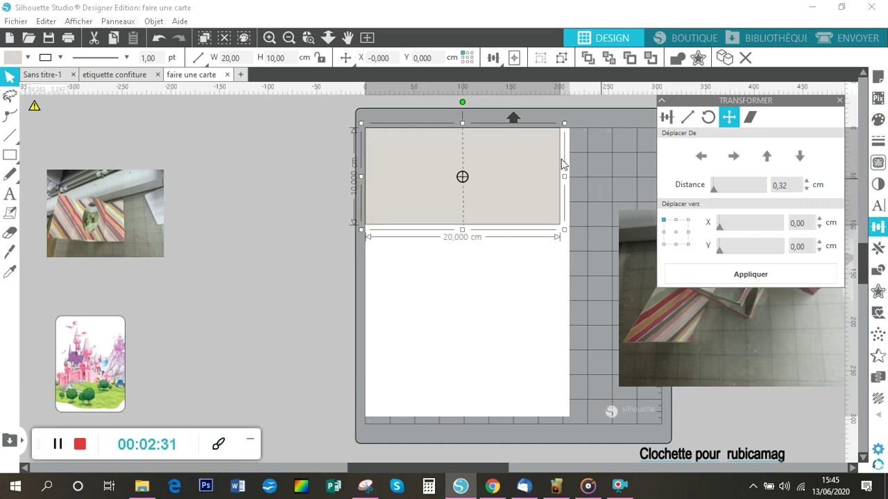
pyautogui.click(27, 58)
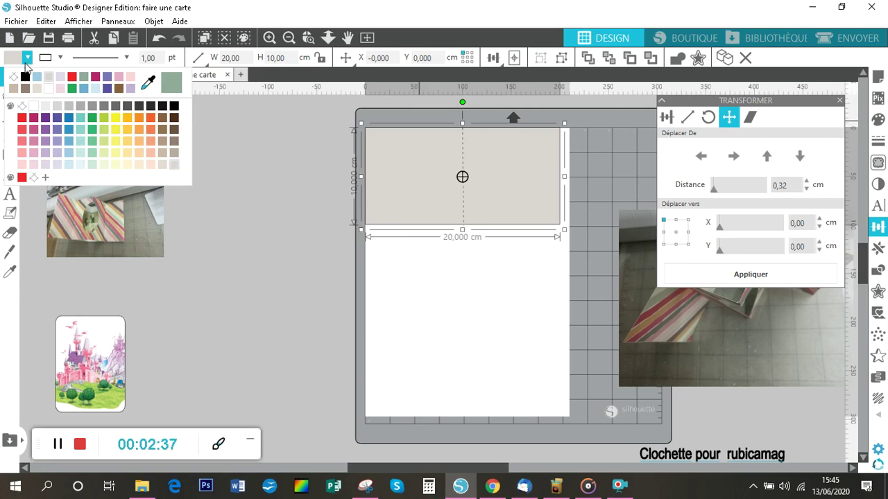
pyautogui.click(14, 77)
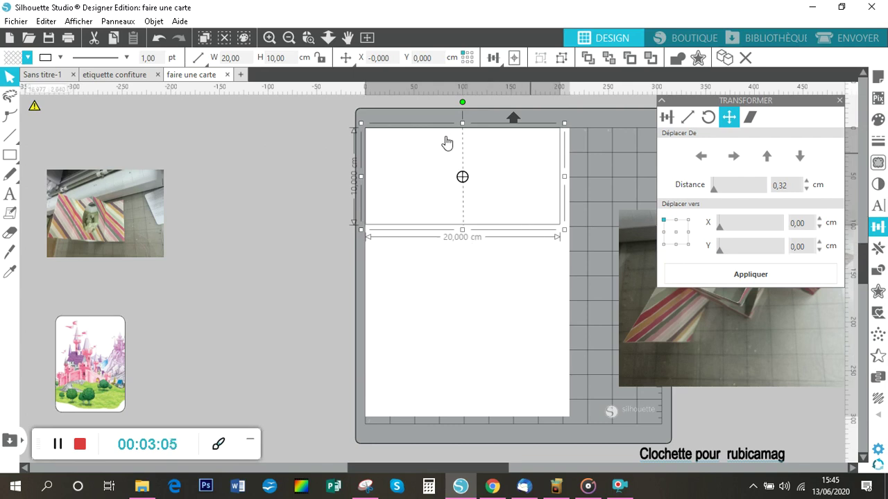
# Ungroup the card to select its dashed fold line separately, and group the outline and fold line again
pyautogui.click(154, 23)
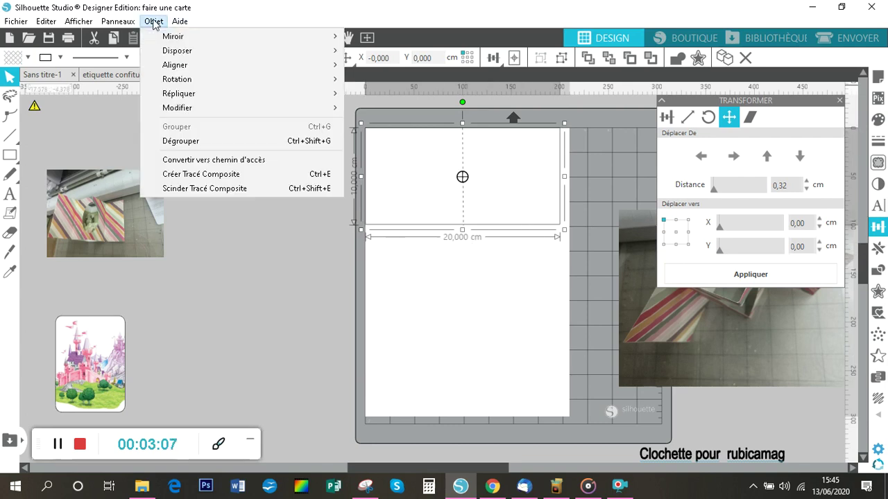
pyautogui.click(198, 141)
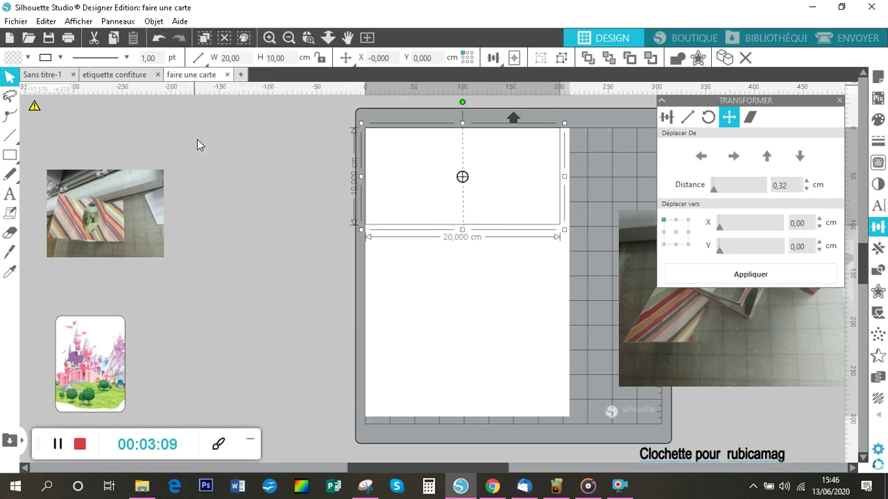
pyautogui.click(270, 349)
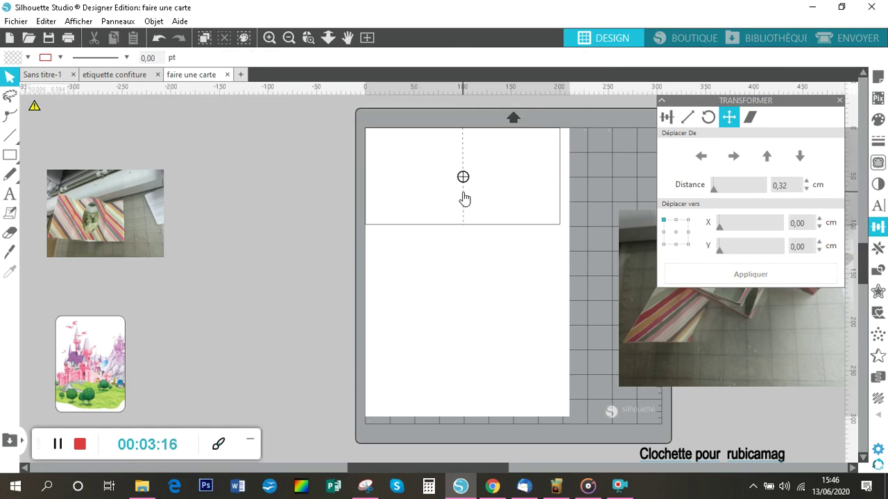
pyautogui.click(464, 199)
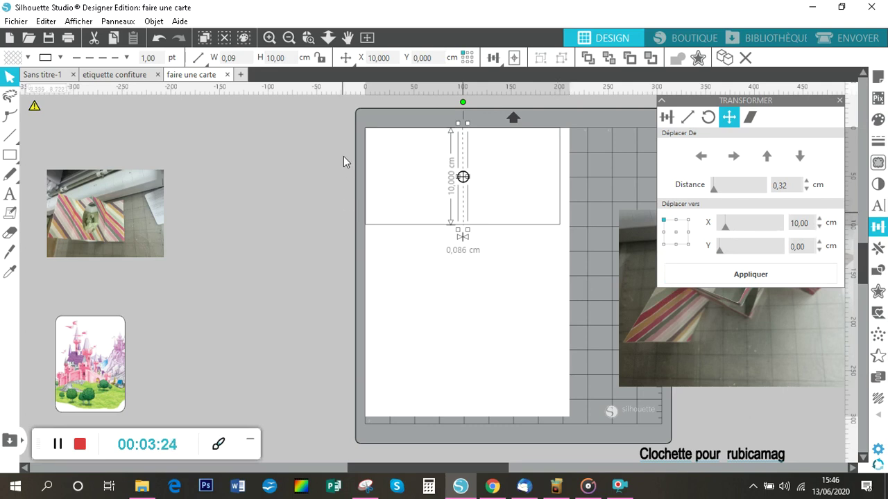
pyautogui.moveTo(344, 115); pyautogui.dragTo(583, 236)
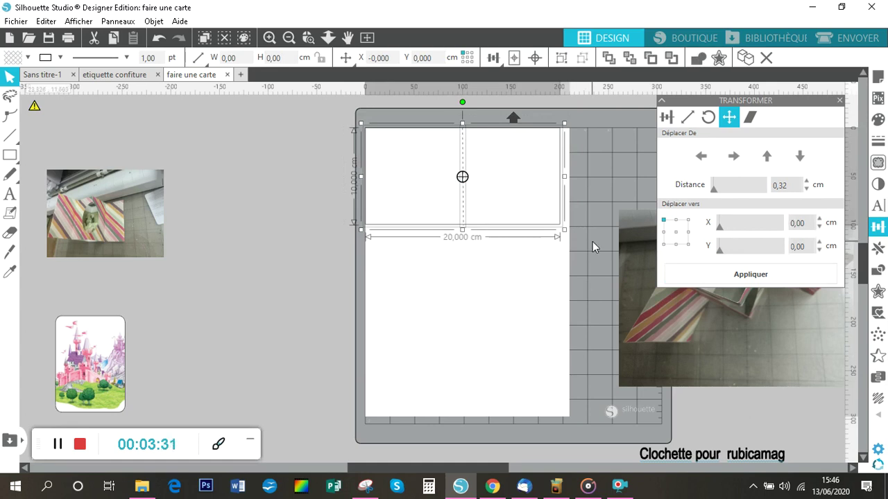
pyautogui.hotkey('ctrl', 'g')
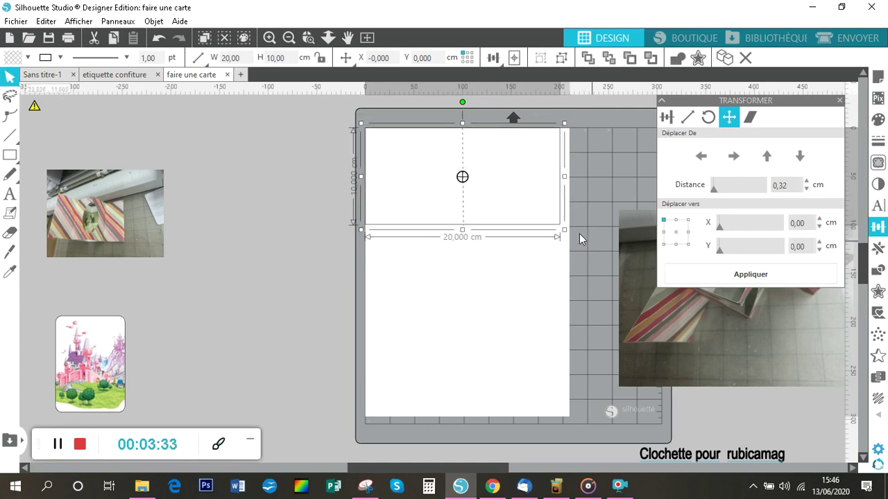
pyautogui.click(163, 23)
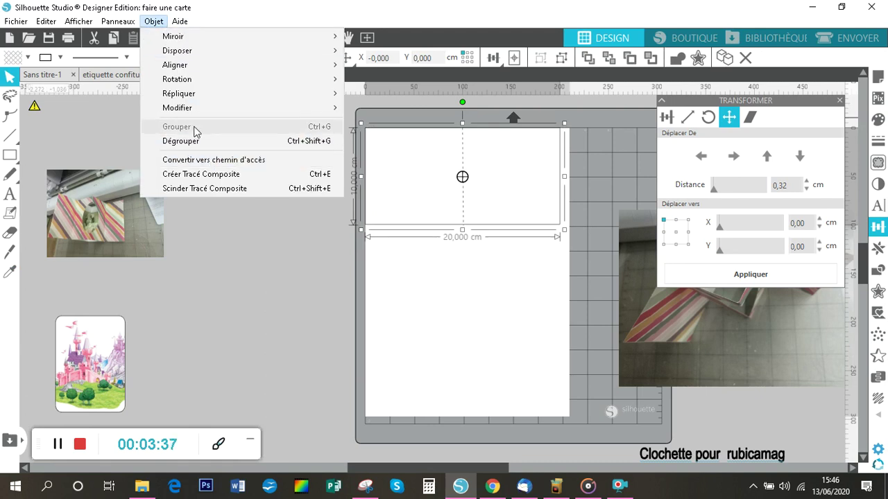
pyautogui.click(212, 271)
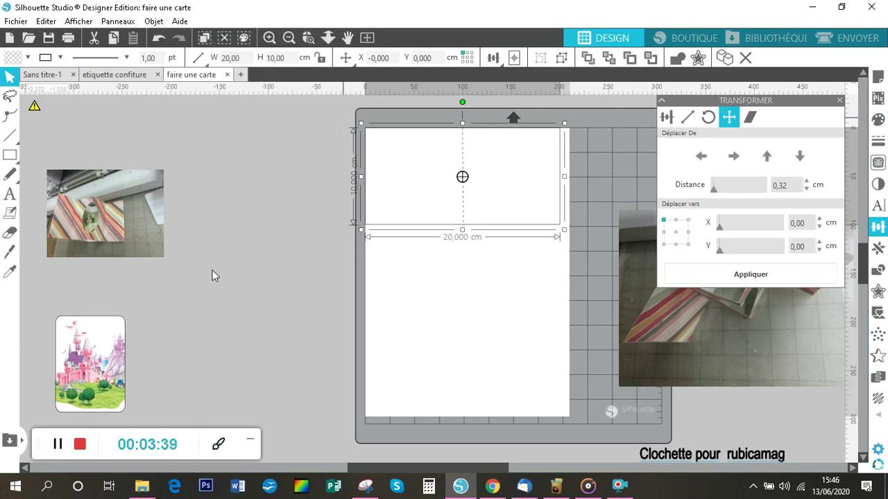
# Draw a rectangle about 16.9 cm wide and 7 cm high on the page below the card
pyautogui.click(383, 228)
pyautogui.click(9, 155)
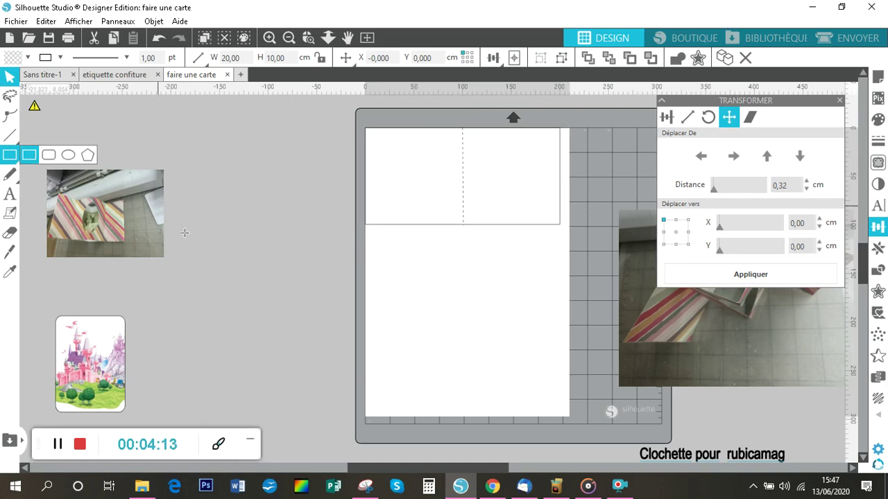
pyautogui.moveTo(376, 250); pyautogui.dragTo(541, 331)
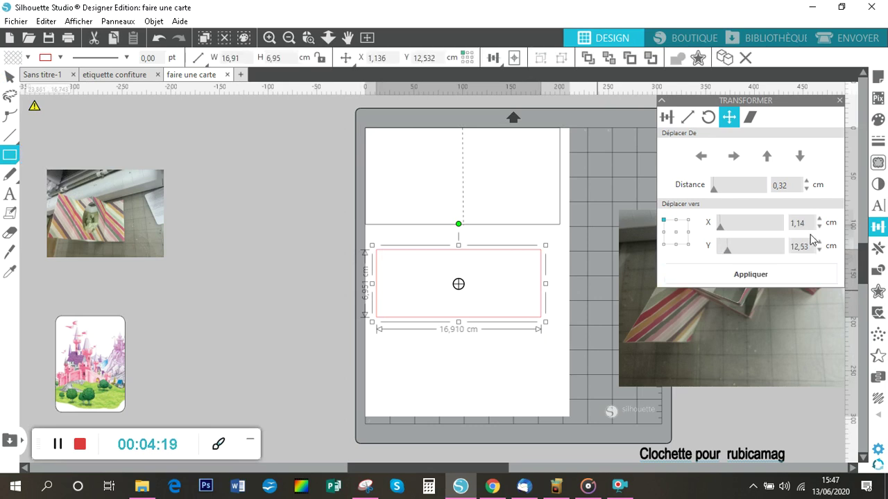
# Set the new red rectangle's size to 20 cm wide and 10 cm high
pyautogui.click(695, 120)
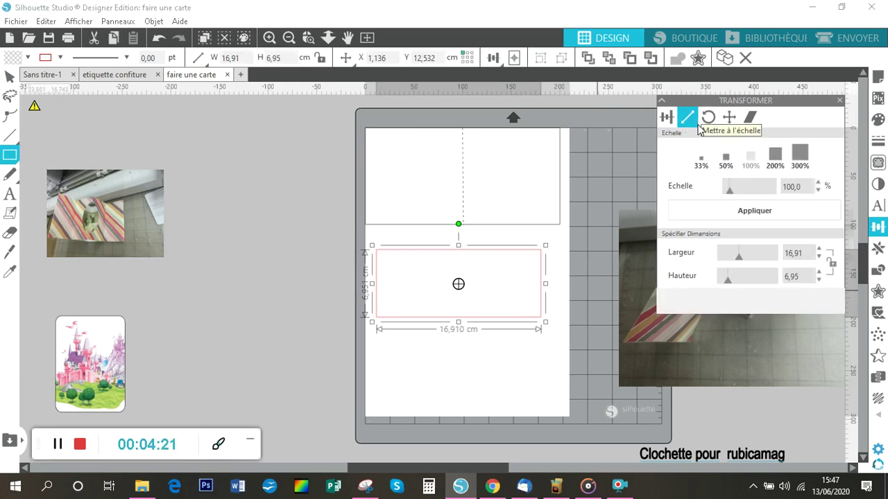
pyautogui.click(809, 255)
pyautogui.write('20')
pyautogui.press('Tab')
pyautogui.write('10')
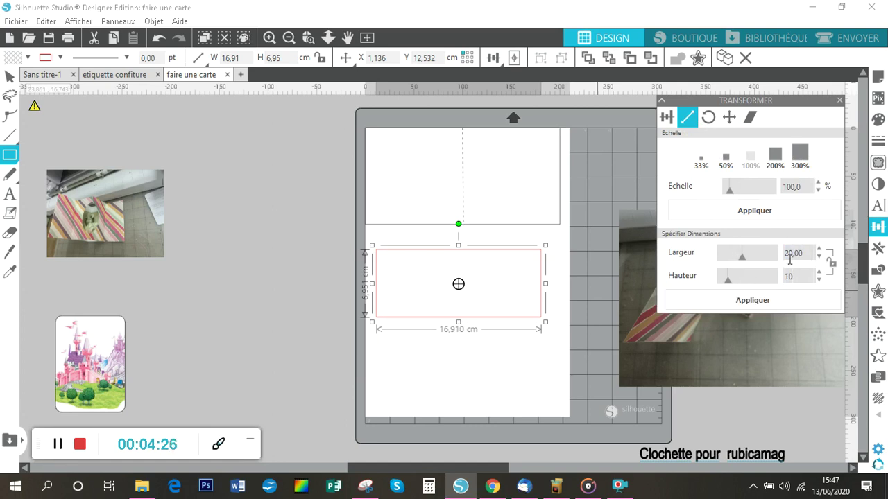
pyautogui.click(783, 304)
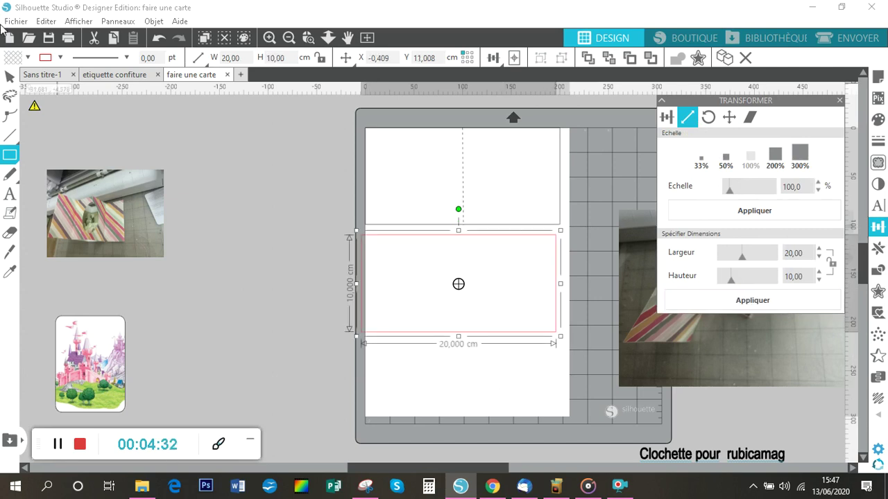
# Move the card with the dashed fold line off the page, next to the castle picture
pyautogui.click(8, 74)
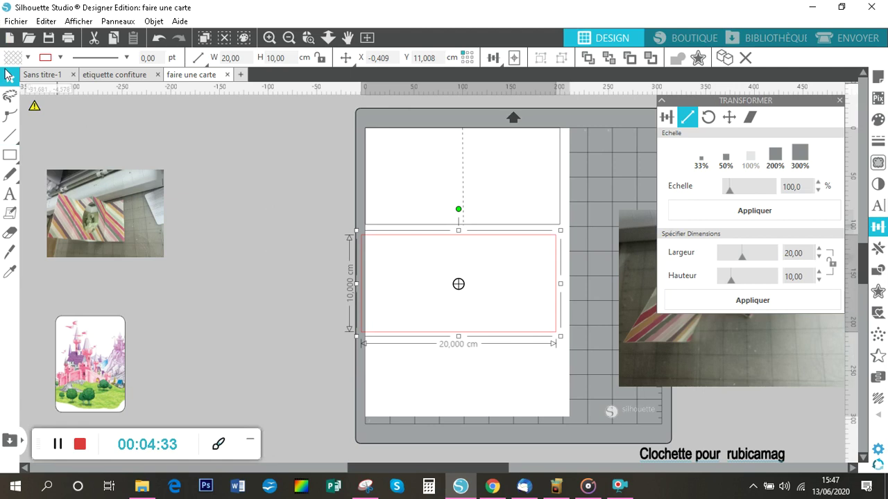
pyautogui.click(392, 226)
pyautogui.moveTo(392, 227); pyautogui.dragTo(244, 283)
pyautogui.moveTo(205, 328); pyautogui.dragTo(158, 396)
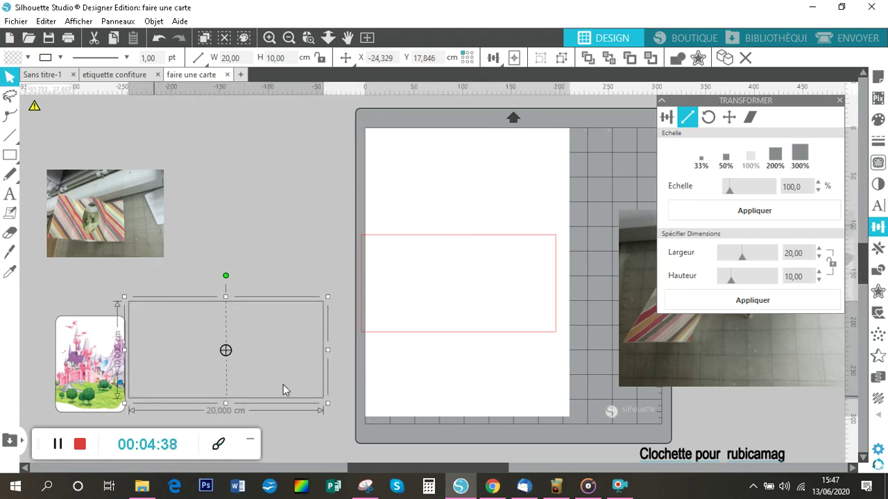
# Move the red rectangle to the page's upper-left corner at X 0 and Y 0 cm
pyautogui.click(418, 338)
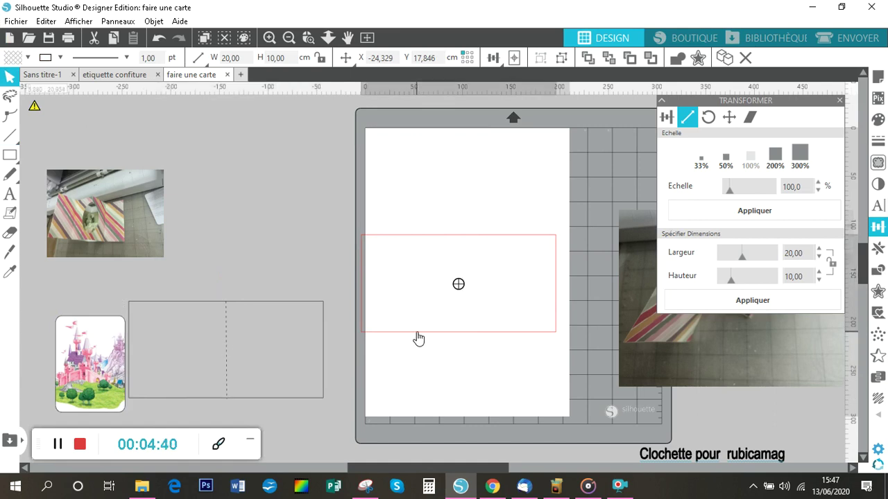
pyautogui.click(729, 118)
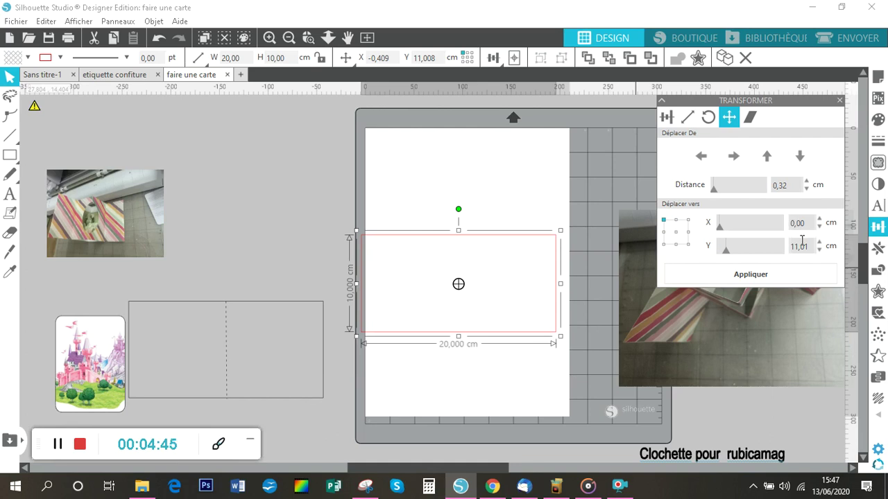
pyautogui.moveTo(811, 246); pyautogui.dragTo(763, 246)
pyautogui.write('0')
pyautogui.press('Return')
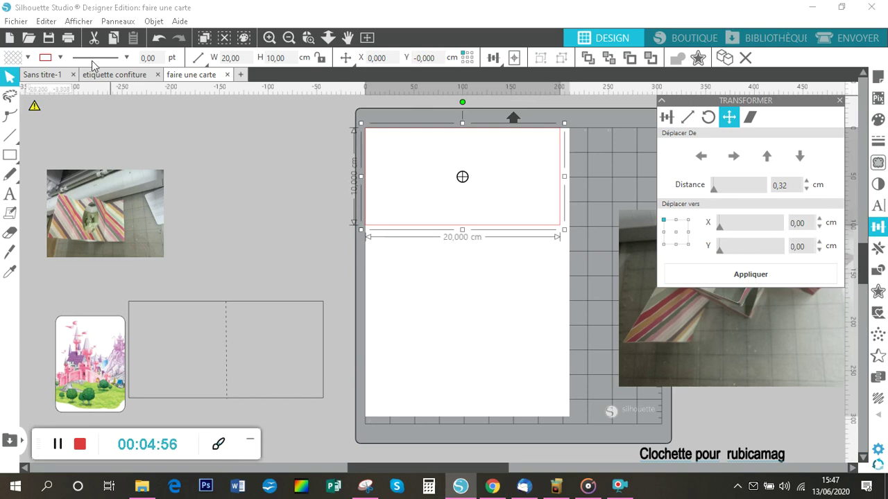
# Give the 20 × 10 cm rectangle a black outline 2 pt thick
pyautogui.click(61, 57)
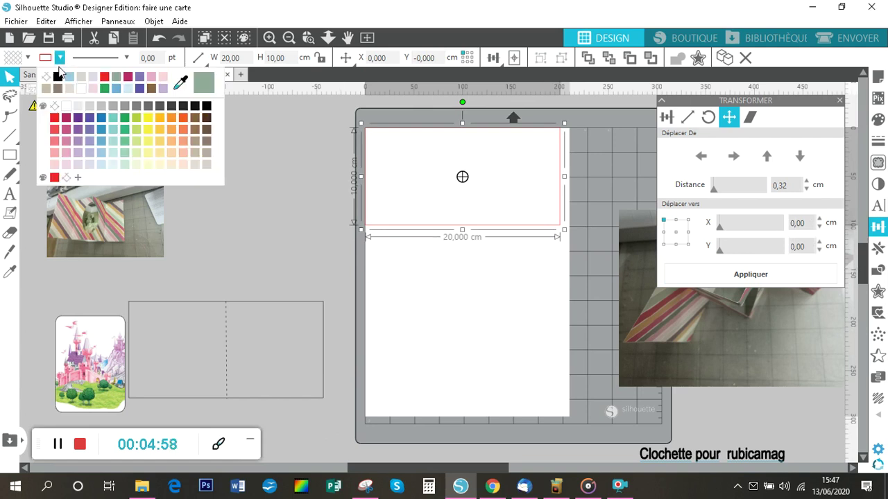
pyautogui.click(57, 77)
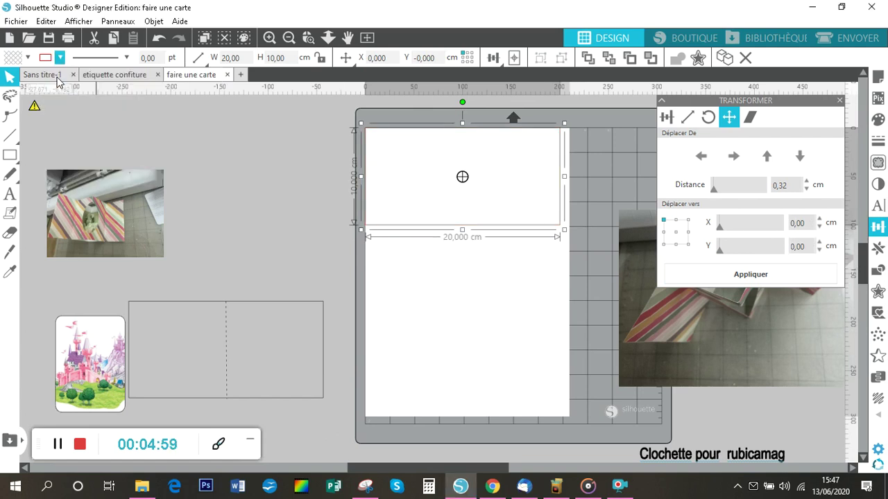
pyautogui.click(139, 59)
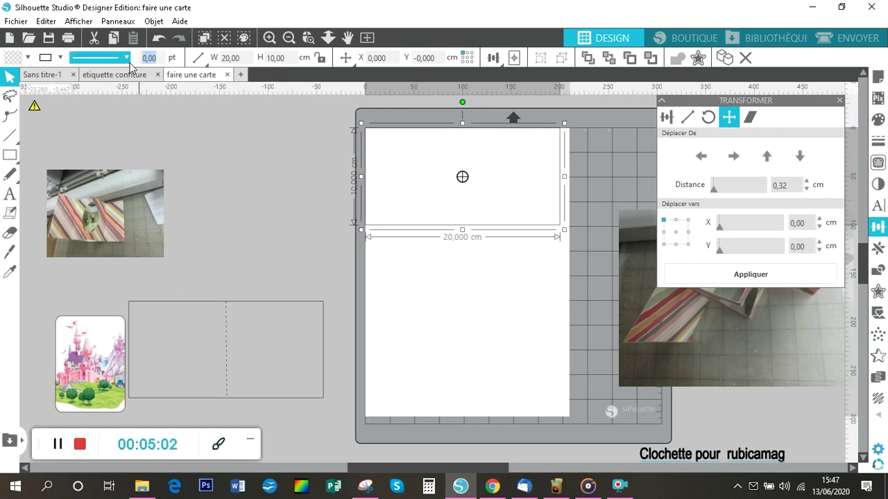
pyautogui.write('2')
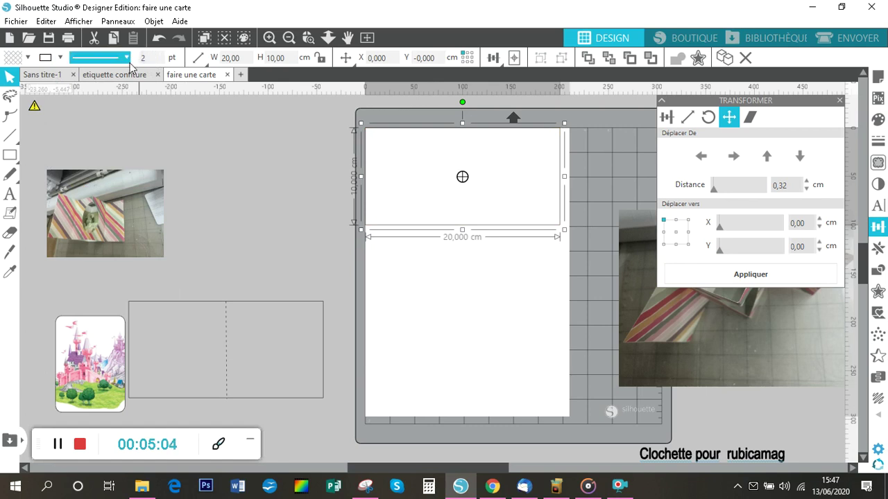
pyautogui.click(214, 202)
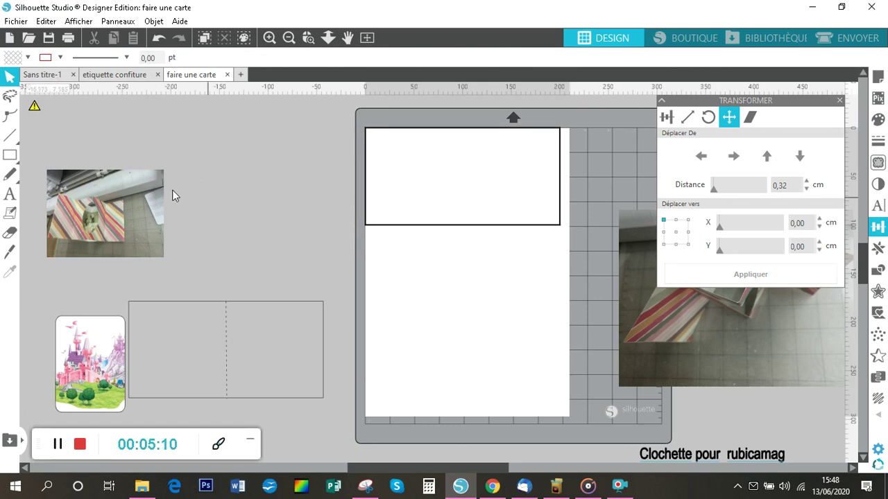
# Draw a nearly vertical line about 10.2 cm high across the rectangle, a quarter of the way along its width
pyautogui.click(12, 137)
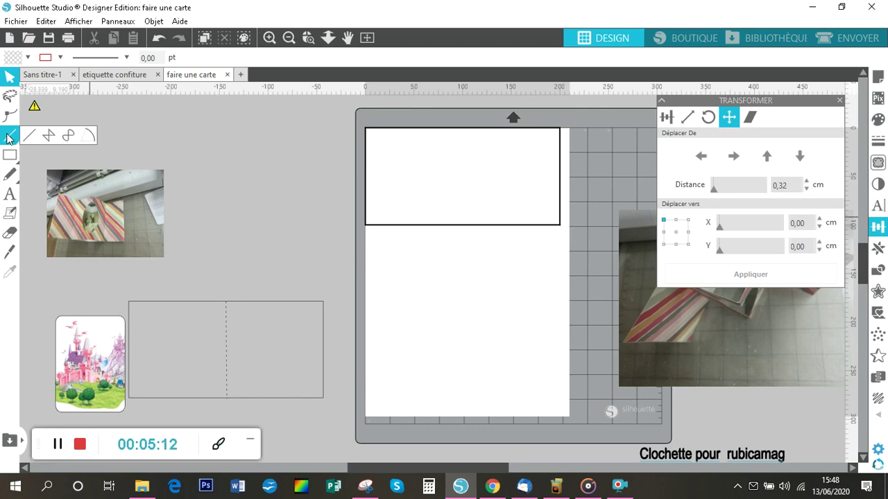
pyautogui.click(28, 136)
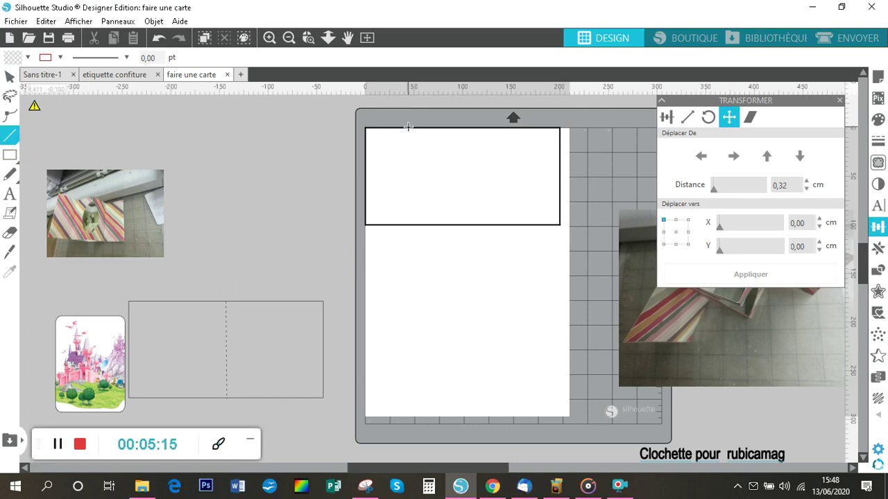
pyautogui.moveTo(409, 129); pyautogui.dragTo(422, 230)
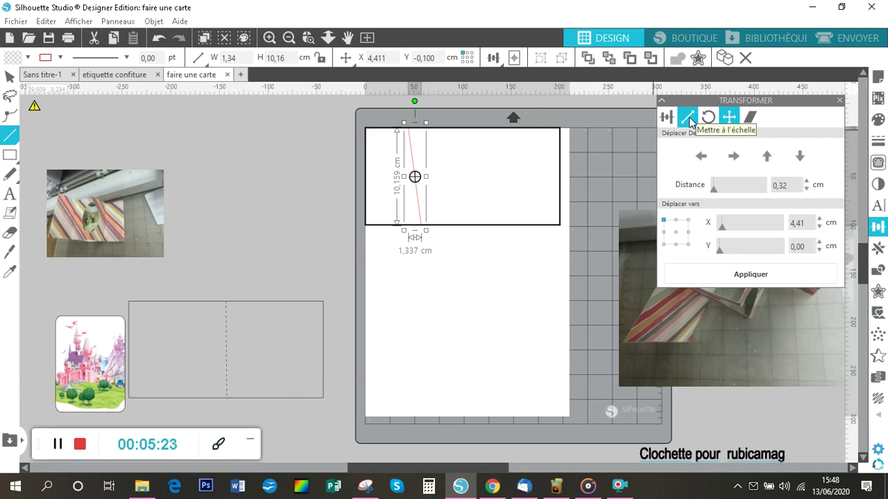
# Straighten the new line by setting its width to 0 and its height to 10 cm
pyautogui.click(690, 119)
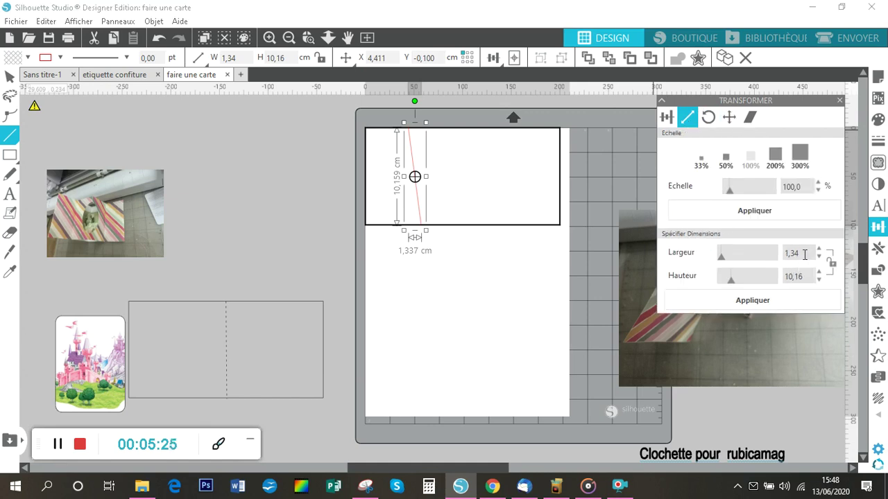
pyautogui.doubleClick(763, 263)
pyautogui.write('0')
pyautogui.doubleClick(777, 277)
pyautogui.write('10')
pyautogui.click(724, 302)
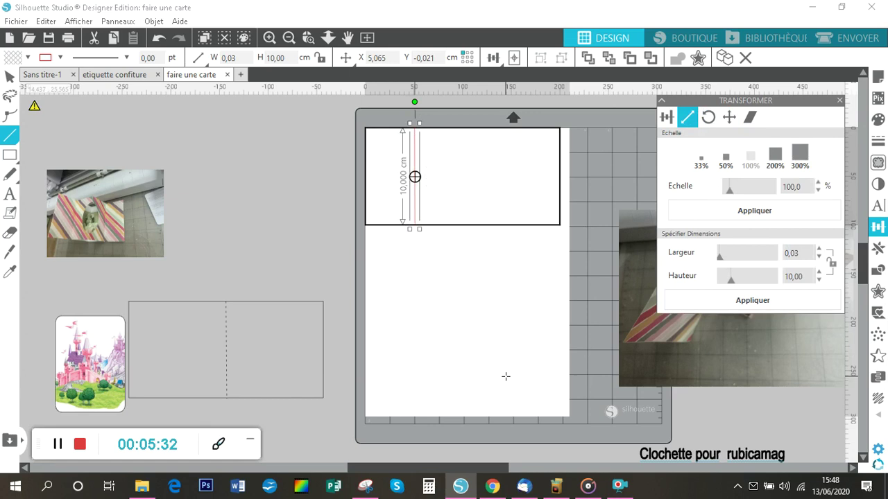
# Make the vertical line in the rectangle dashed, black and 2 pt thick
pyautogui.click(128, 58)
pyautogui.click(111, 120)
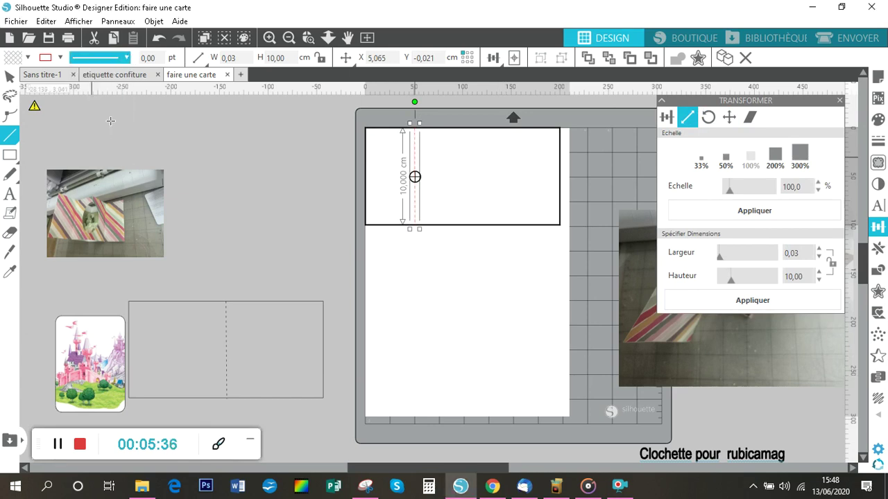
pyautogui.click(61, 58)
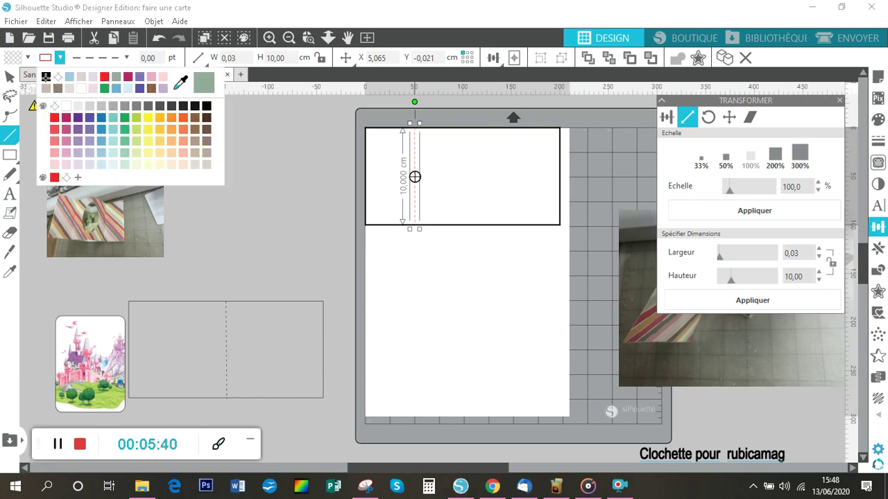
pyautogui.click(207, 105)
pyautogui.click(161, 57)
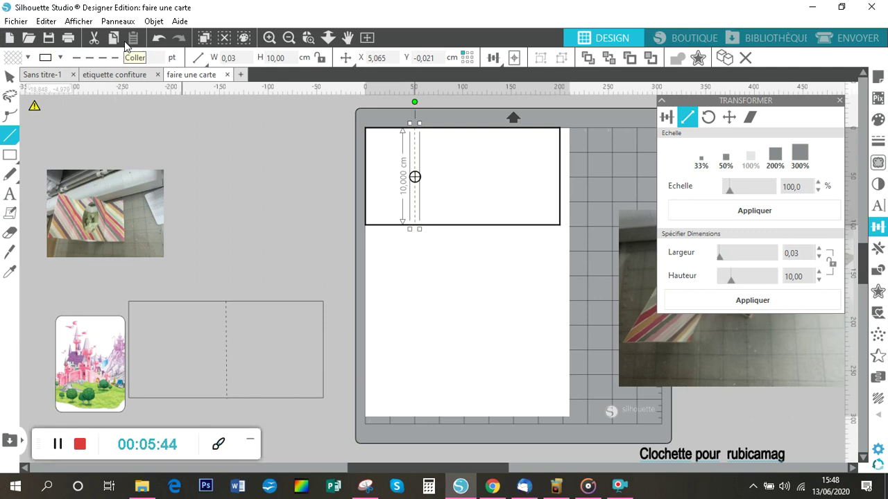
pyautogui.click(222, 176)
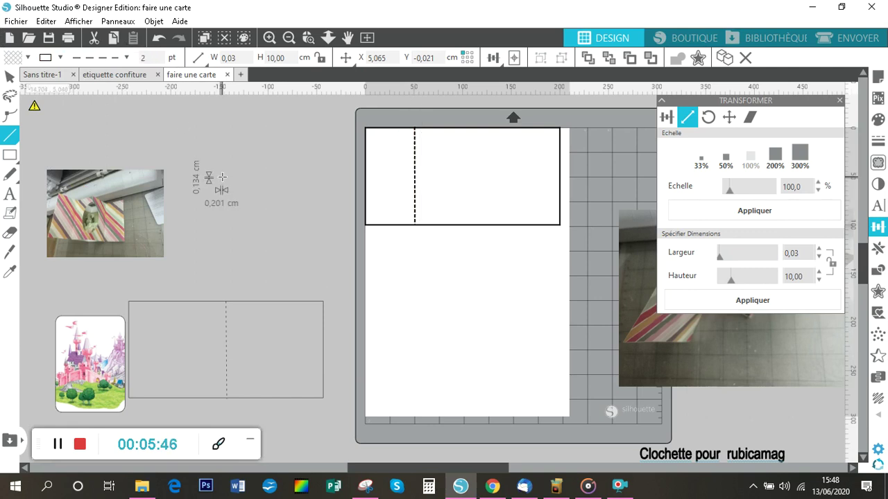
pyautogui.click(43, 89)
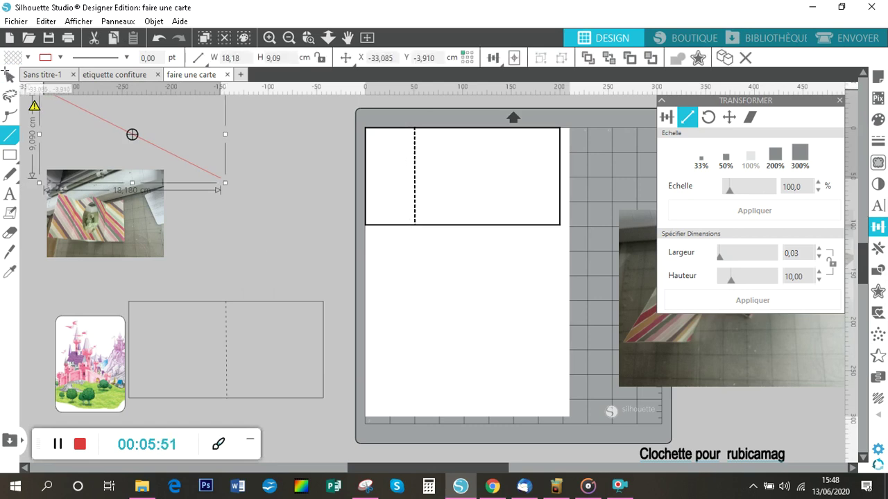
pyautogui.click(158, 38)
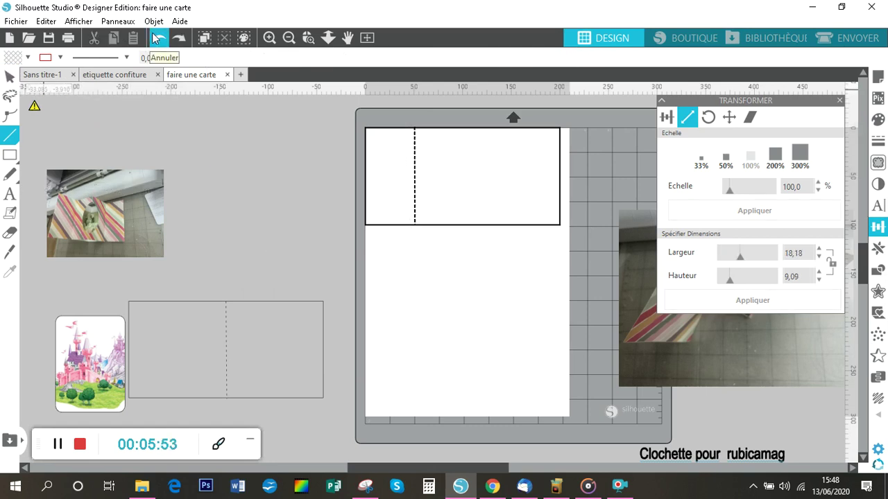
# Duplicate the dashed fold line to its right
pyautogui.click(13, 79)
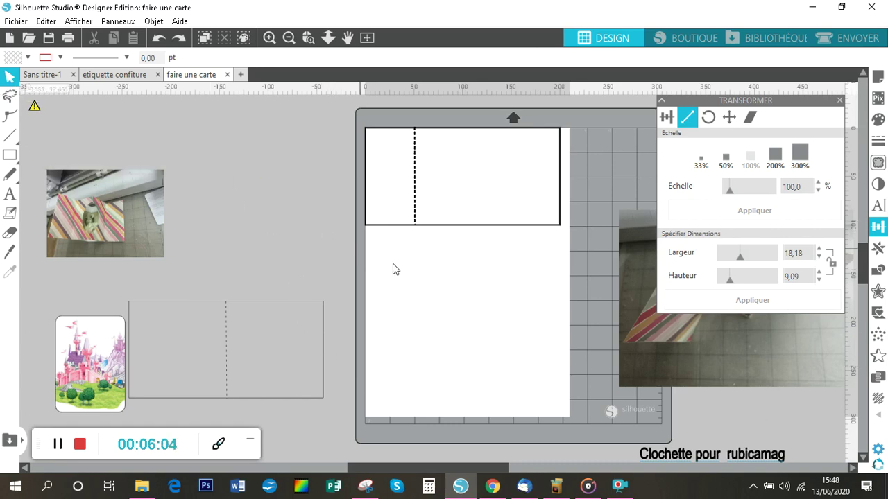
pyautogui.click(416, 209)
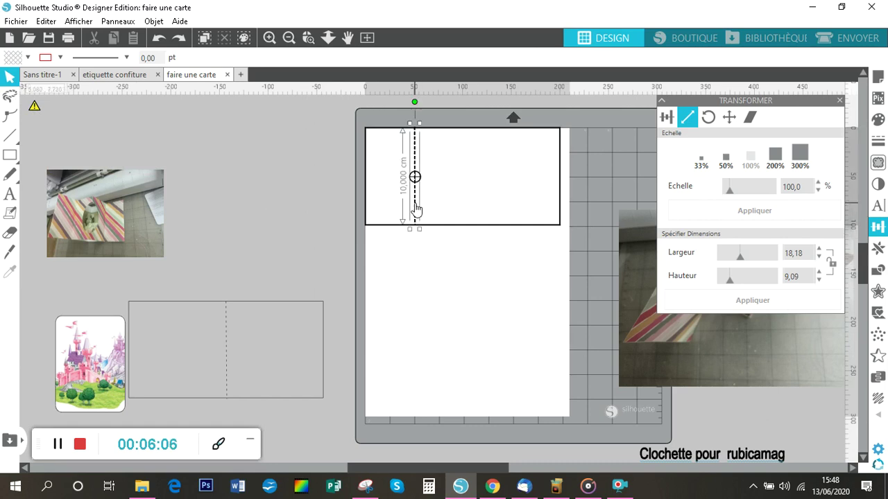
pyautogui.click(415, 209)
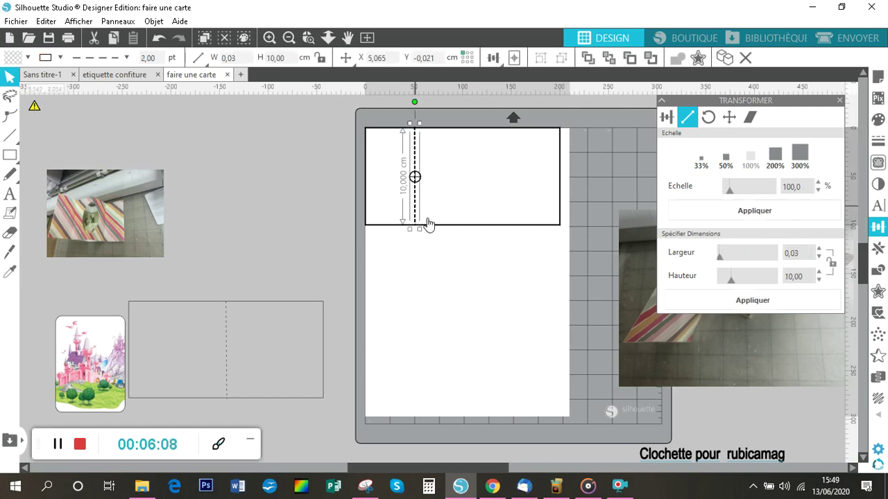
pyautogui.click(879, 249)
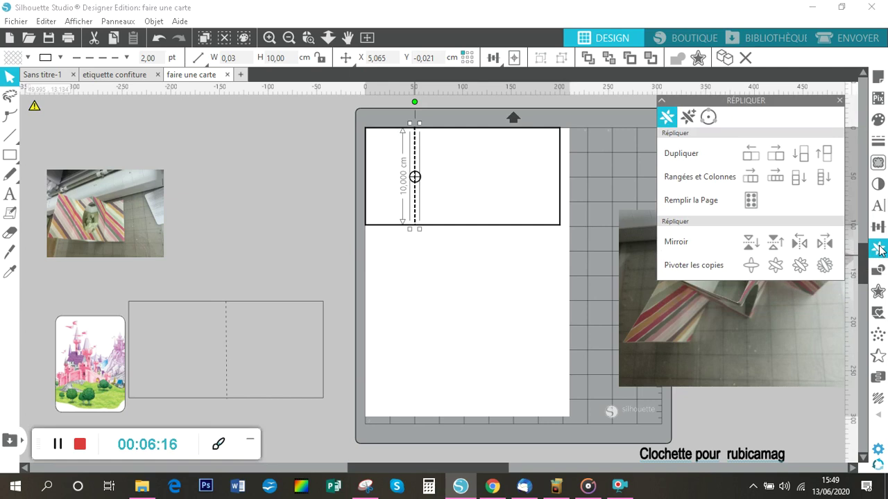
pyautogui.click(775, 162)
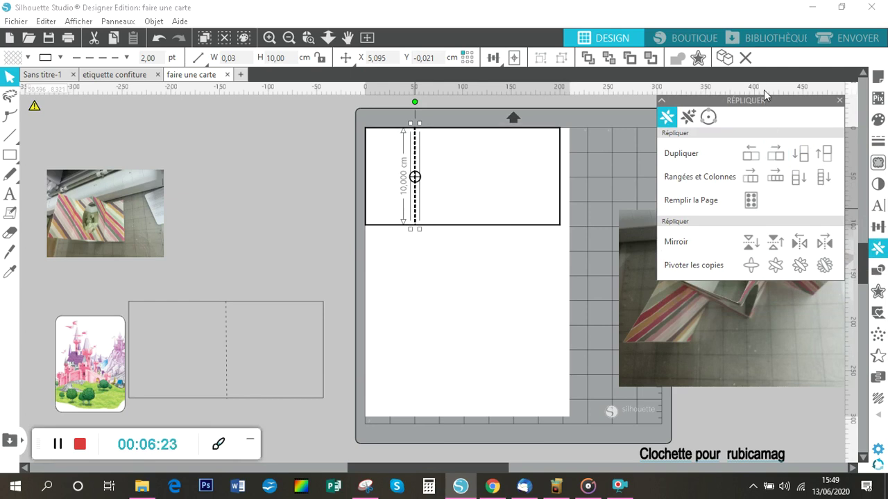
# Move the duplicated fold line to X 10 cm, at the middle of the rectangle
pyautogui.moveTo(767, 101); pyautogui.dragTo(270, 109)
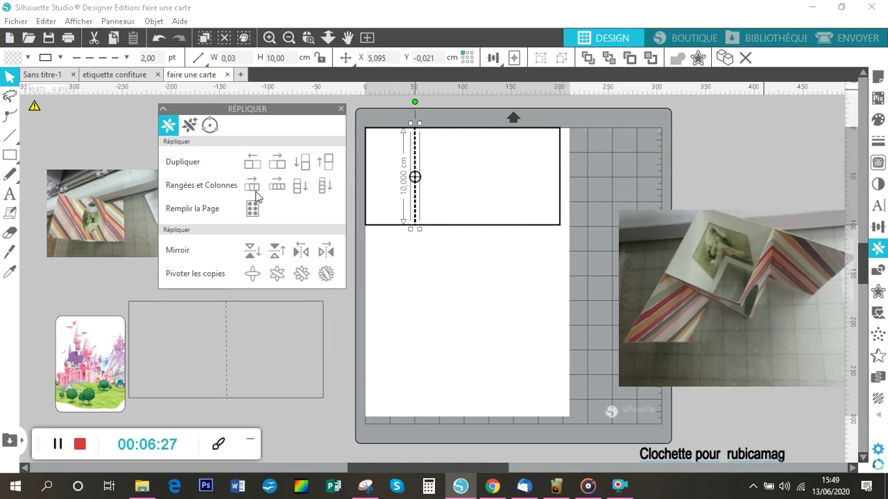
pyautogui.click(877, 232)
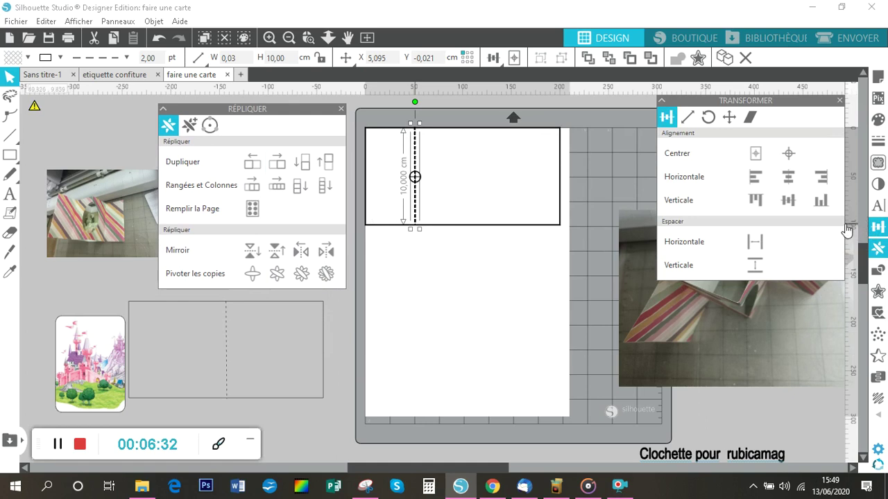
pyautogui.click(729, 118)
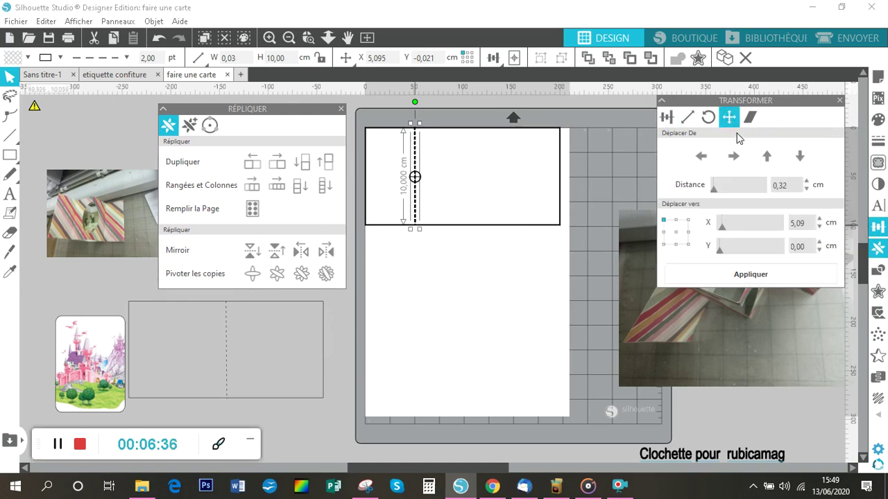
pyautogui.moveTo(813, 228); pyautogui.dragTo(764, 230)
pyautogui.write('10')
pyautogui.click(761, 275)
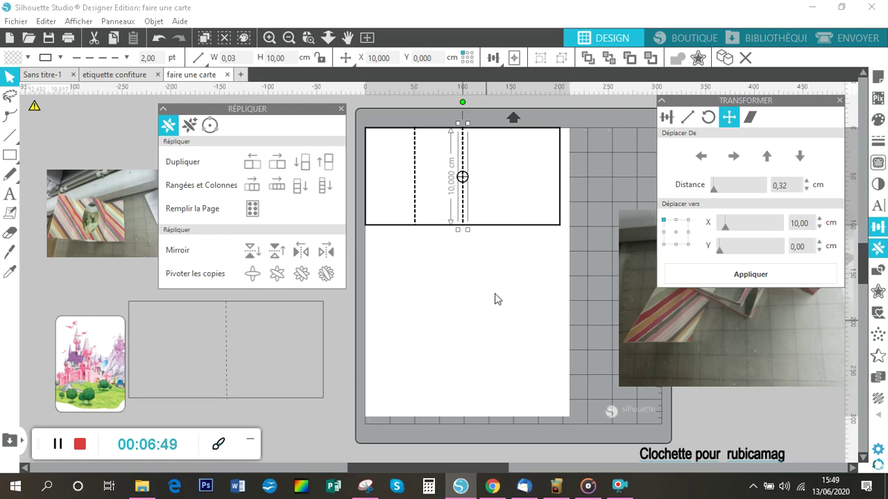
# Duplicate the middle fold line and move the copy to X 15 cm
pyautogui.click(277, 172)
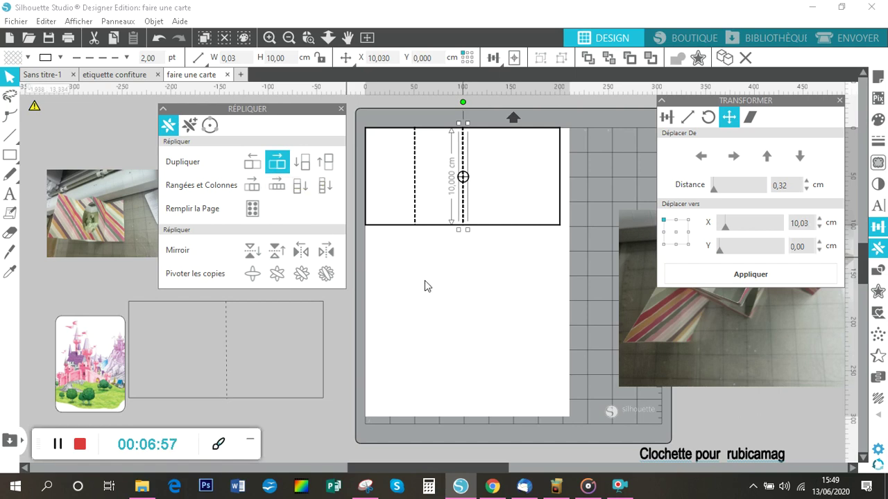
pyautogui.moveTo(810, 222); pyautogui.dragTo(781, 221)
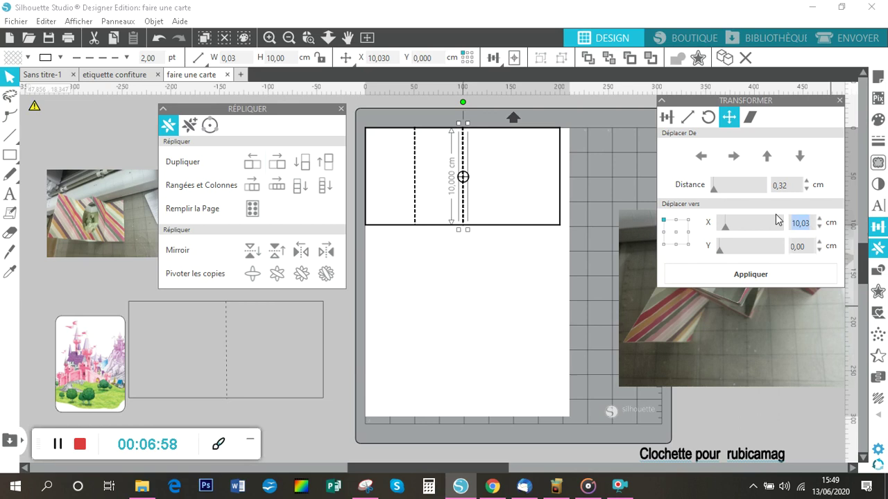
pyautogui.write('15')
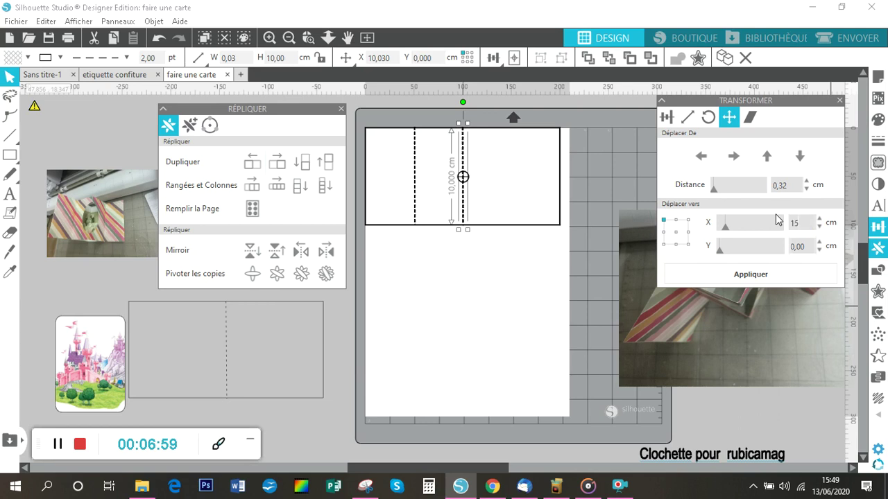
pyautogui.click(766, 277)
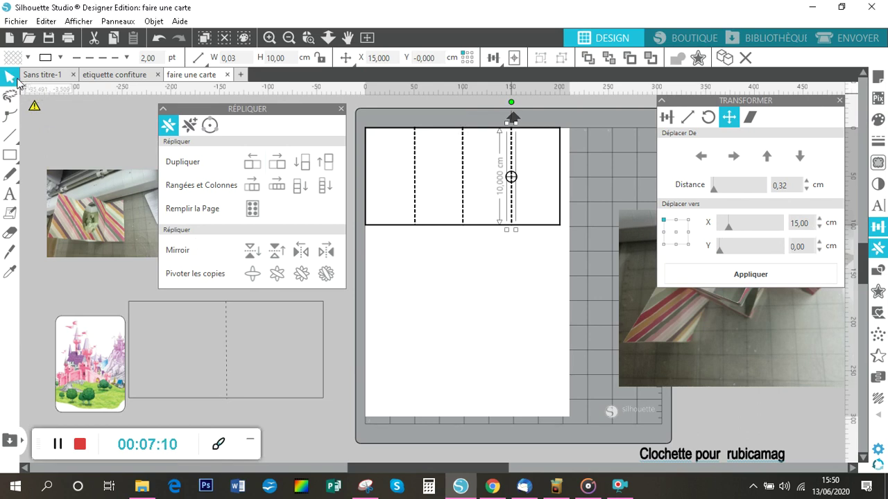
# Select the rectangle with its three dashed fold lines and group them
pyautogui.click(590, 197)
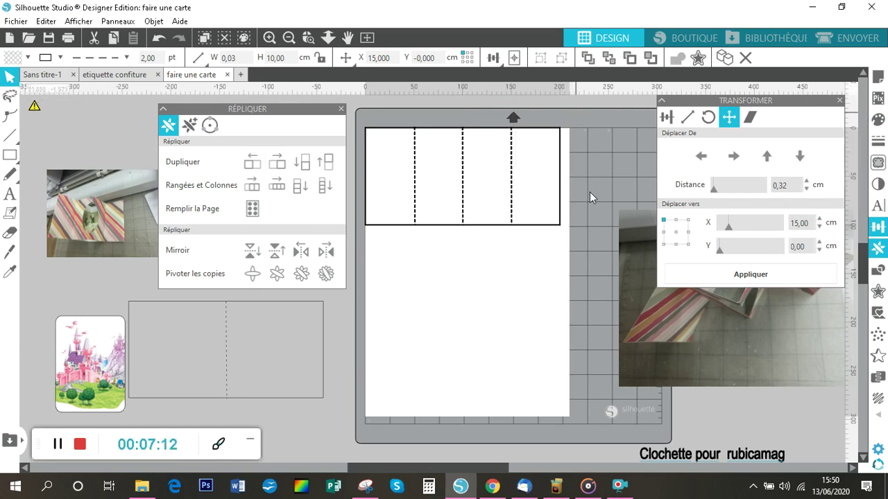
pyautogui.hotkey('ctrl', 'a')
pyautogui.moveTo(366, 253); pyautogui.dragTo(360, 254)
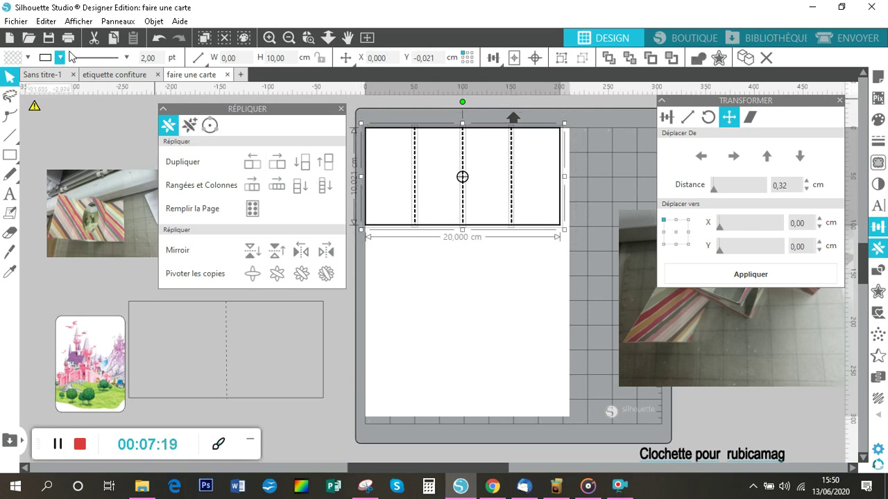
pyautogui.click(150, 22)
pyautogui.click(181, 127)
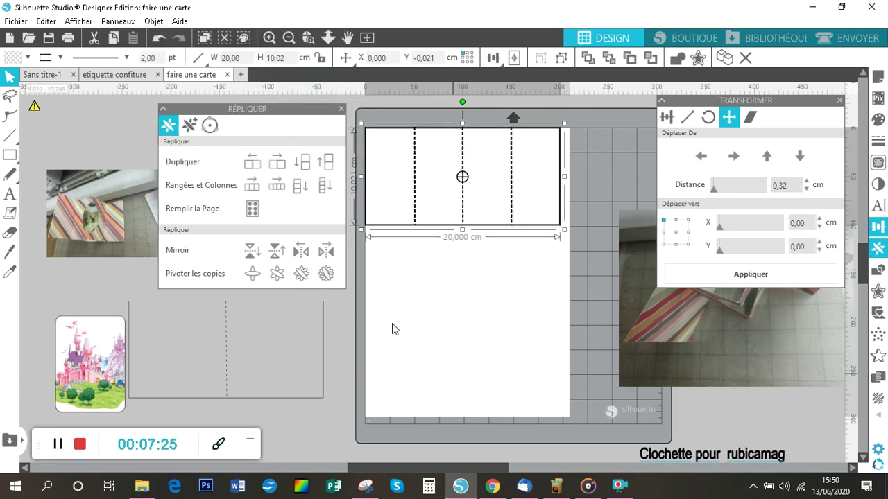
# Draw an upright ellipse about 3.7 cm wide and 6.9 cm high over the rectangle's middle fold line
pyautogui.click(840, 100)
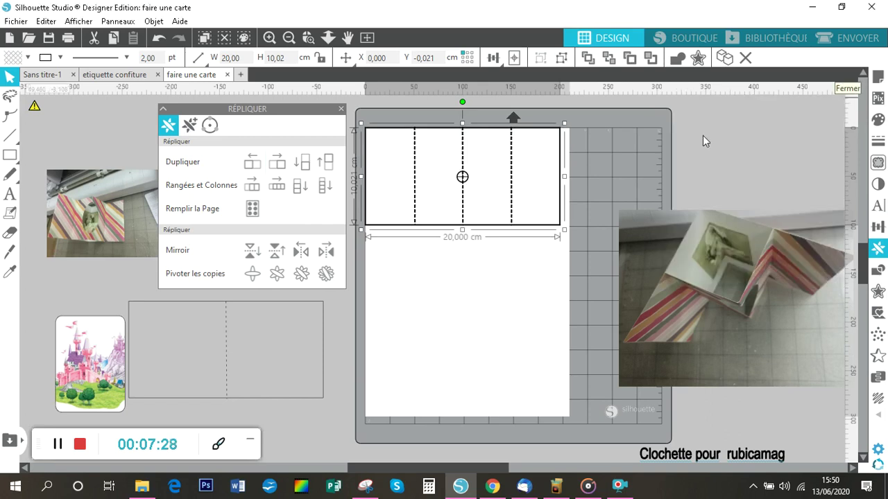
pyautogui.click(340, 107)
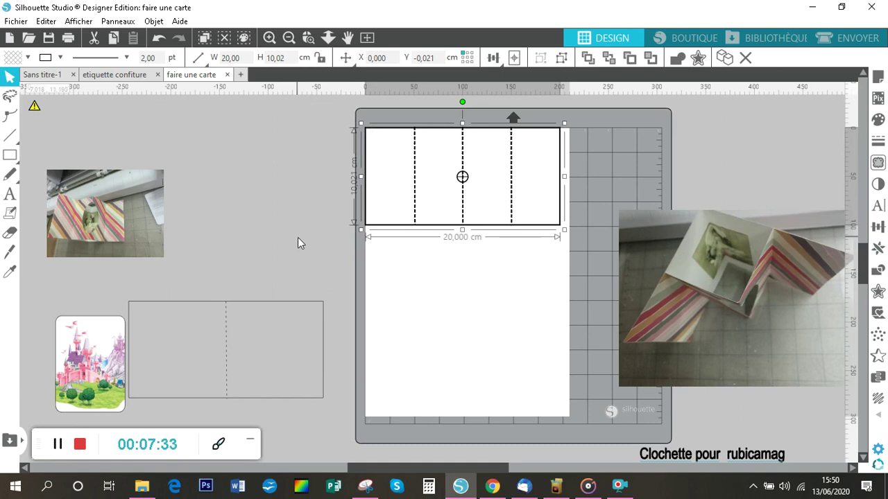
pyautogui.moveTo(9, 158)
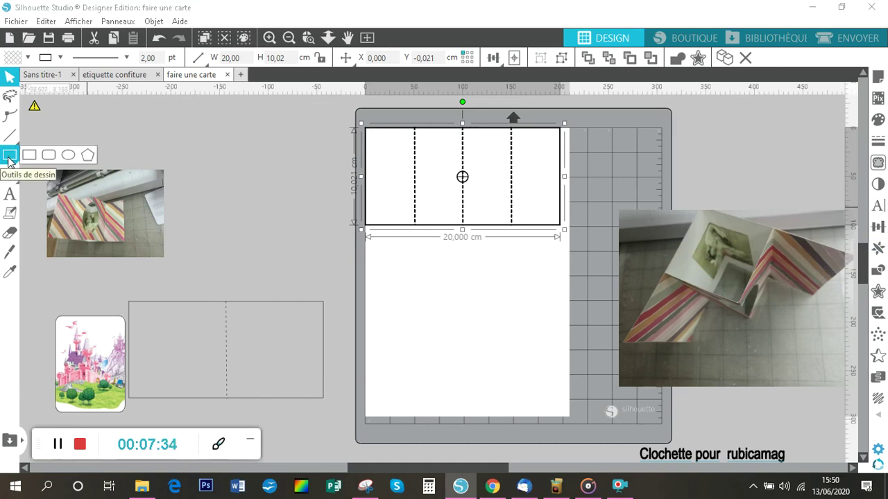
pyautogui.click(68, 154)
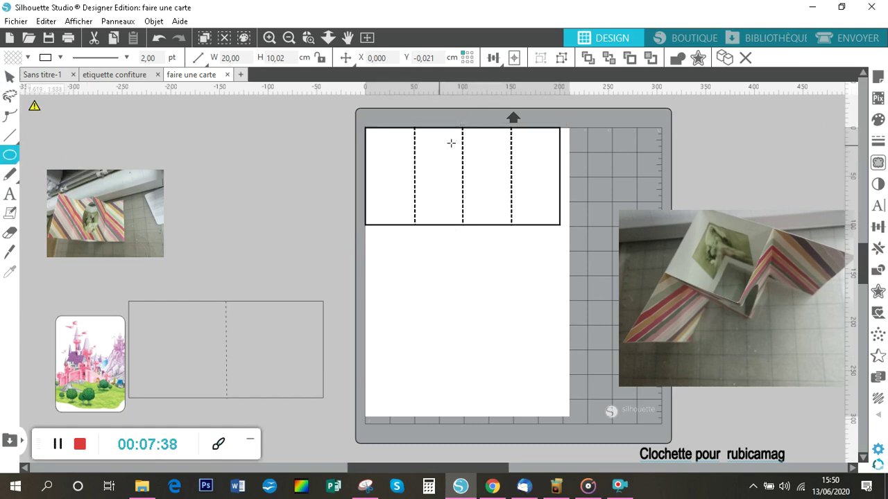
pyautogui.moveTo(448, 147); pyautogui.dragTo(487, 220)
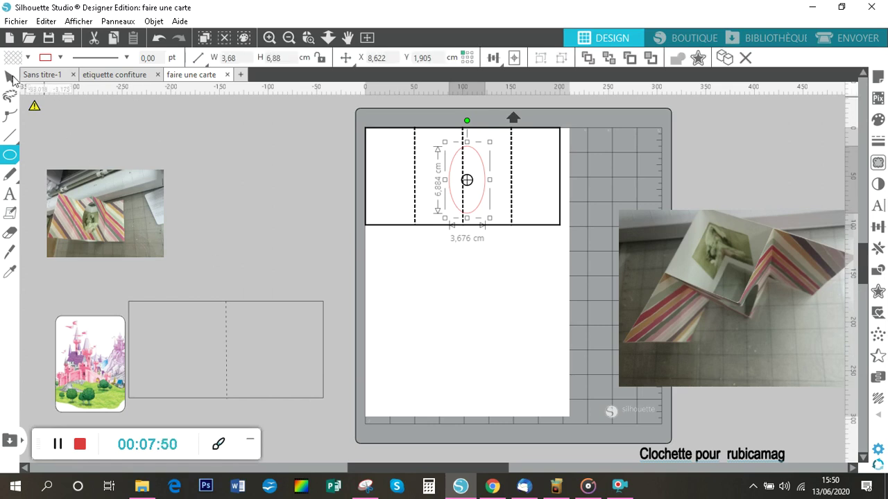
pyautogui.click(10, 82)
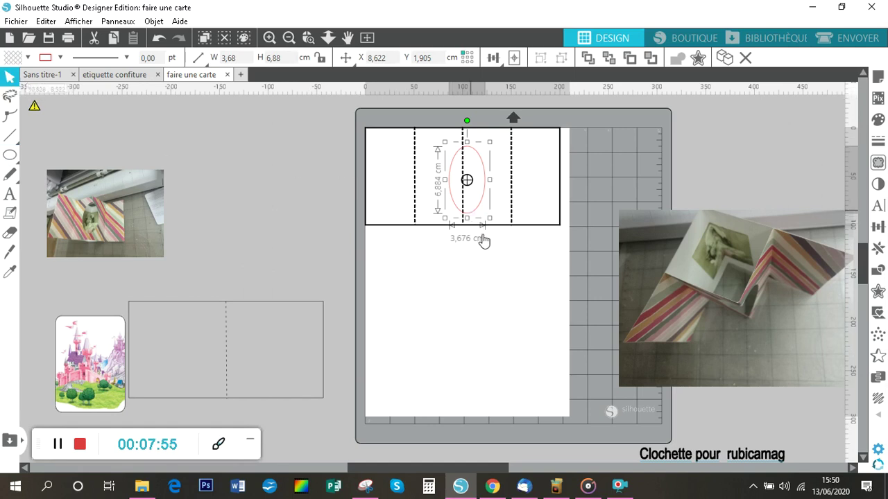
# Select the ellipse together with the folded rectangle and align their centres
pyautogui.click(549, 231)
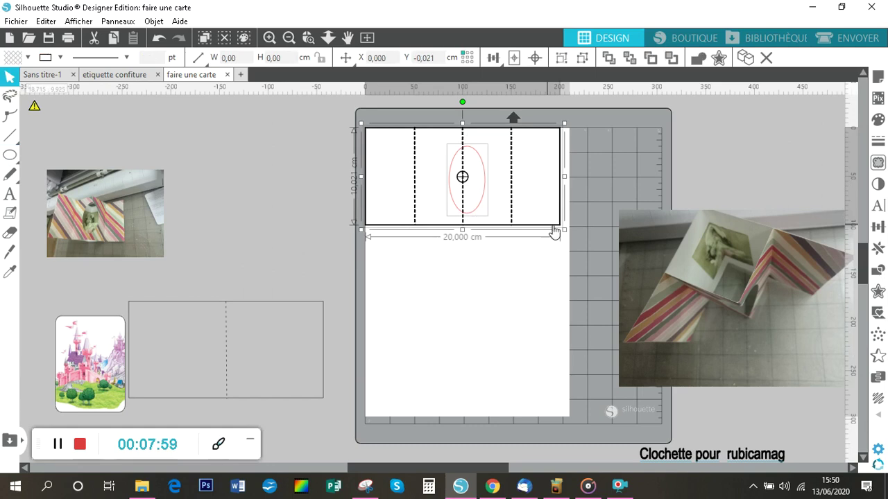
pyautogui.click(877, 228)
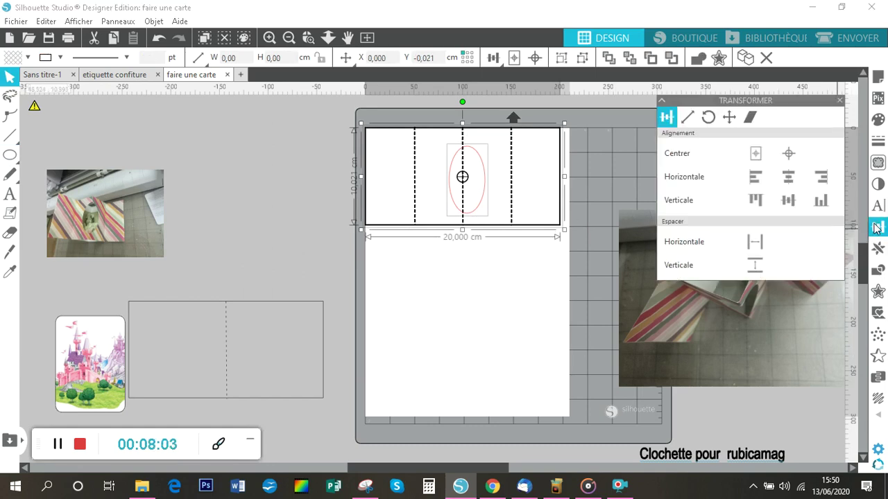
pyautogui.click(689, 118)
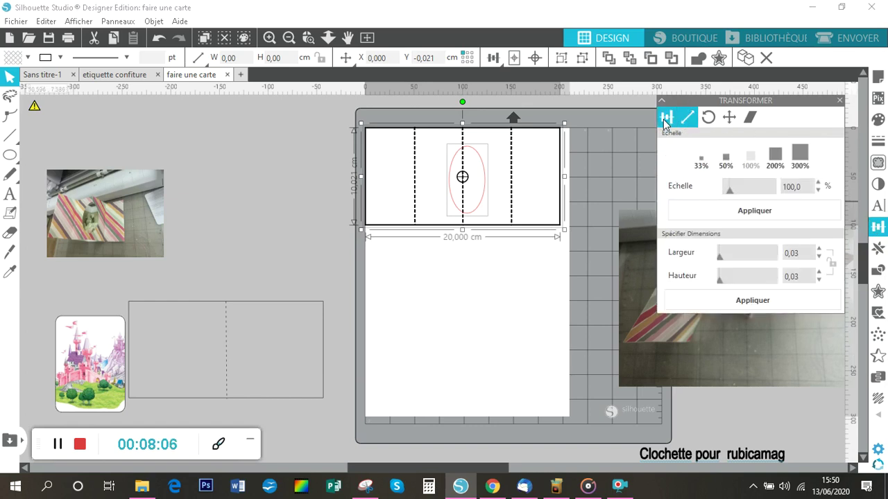
pyautogui.click(665, 123)
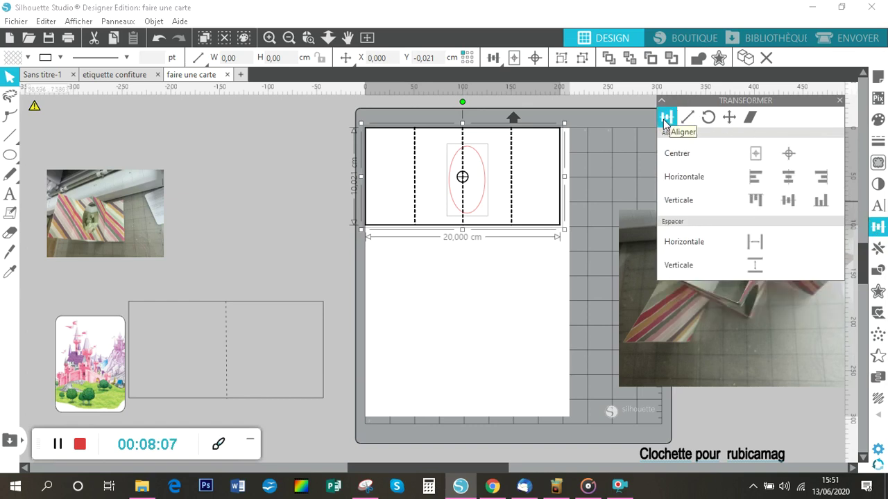
pyautogui.click(789, 158)
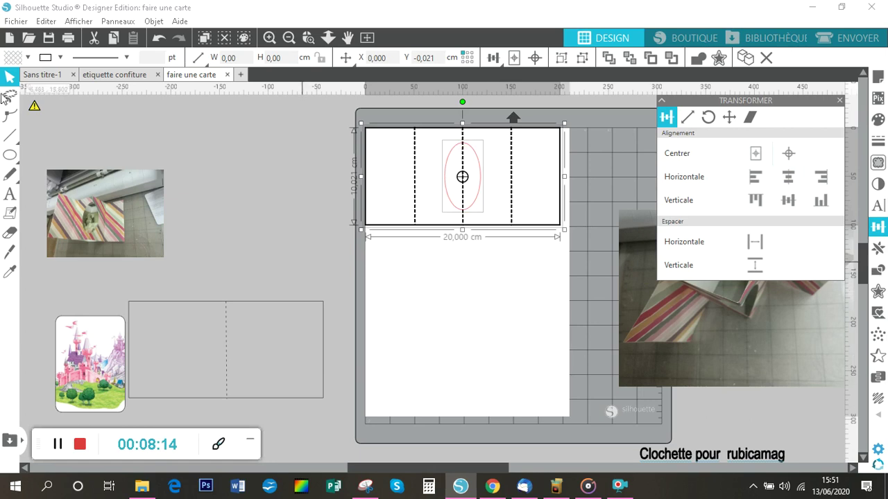
# Set the line colour of the ellipse and rectangle group to black and the line thickness to 1 pt
pyautogui.click(60, 58)
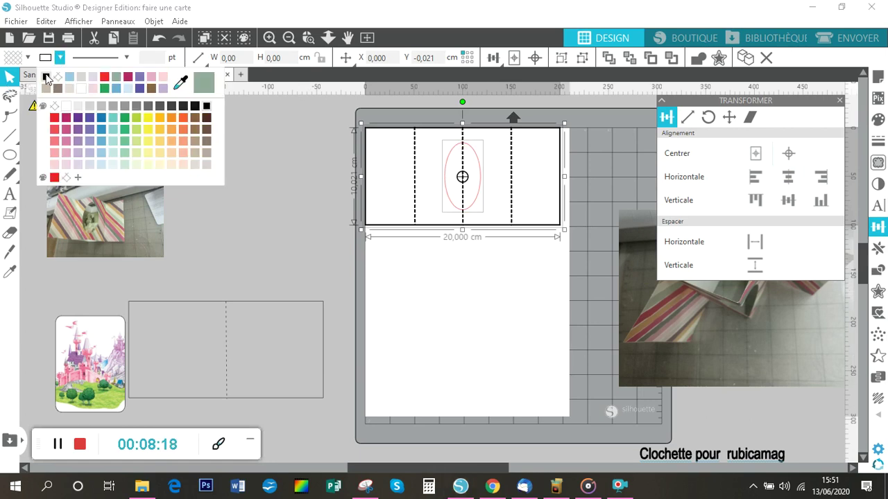
pyautogui.click(47, 77)
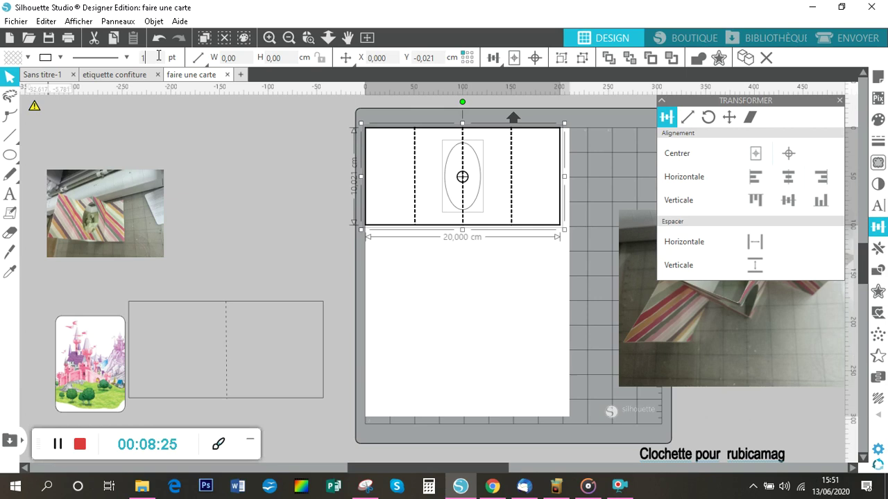
pyautogui.click(219, 186)
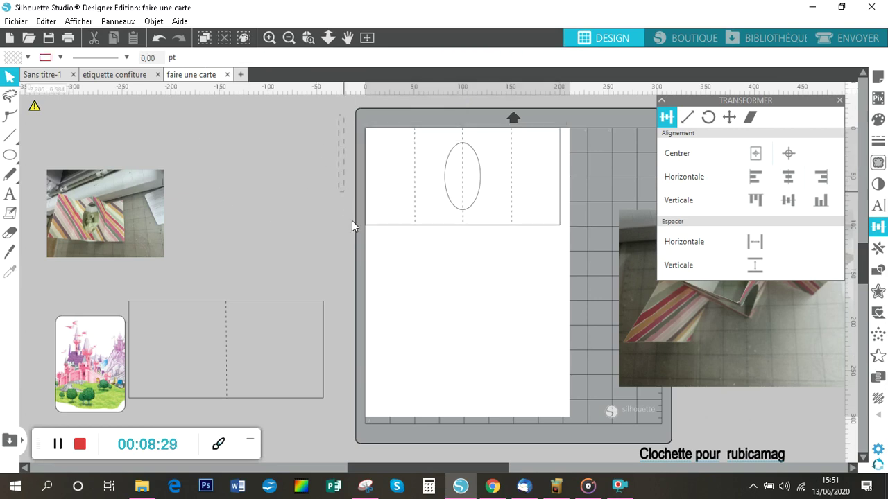
# Group the ellipse with the folded rectangle and move the group to the lower part of the page
pyautogui.moveTo(349, 218); pyautogui.dragTo(440, 249)
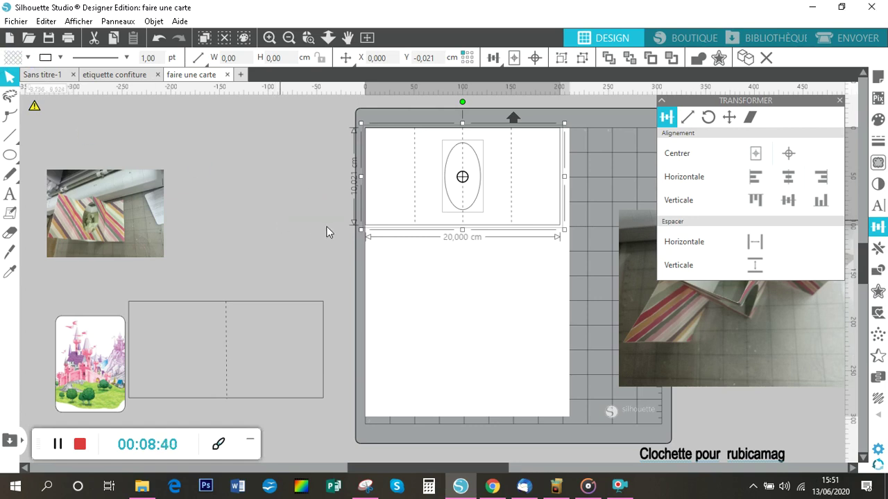
pyautogui.click(154, 22)
pyautogui.click(185, 127)
pyautogui.moveTo(469, 226); pyautogui.dragTo(478, 390)
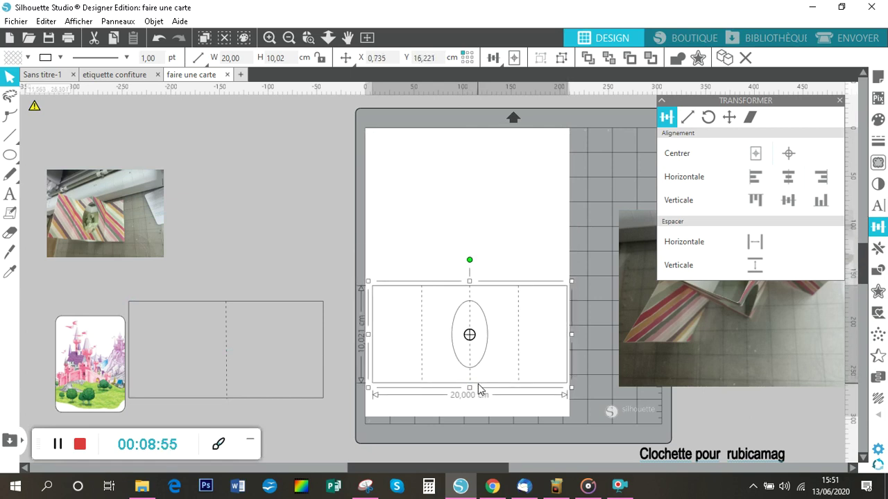
# Move the rectangle with the single dashed fold from beside the mat onto the page, above the ellipse panel
pyautogui.click(308, 400)
pyautogui.moveTo(308, 399); pyautogui.dragTo(333, 360)
pyautogui.moveTo(388, 314); pyautogui.dragTo(550, 256)
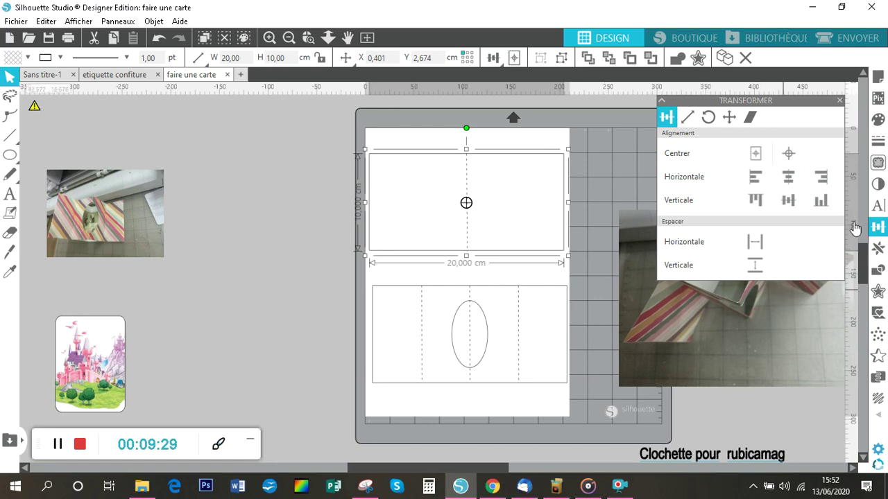
# Fill the single-fold rectangle with the light purple polka-dot pattern
pyautogui.click(882, 122)
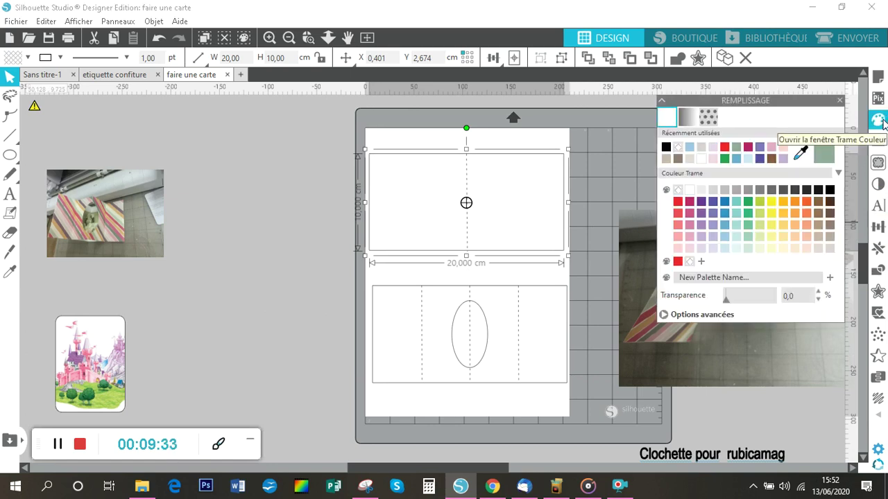
pyautogui.click(710, 119)
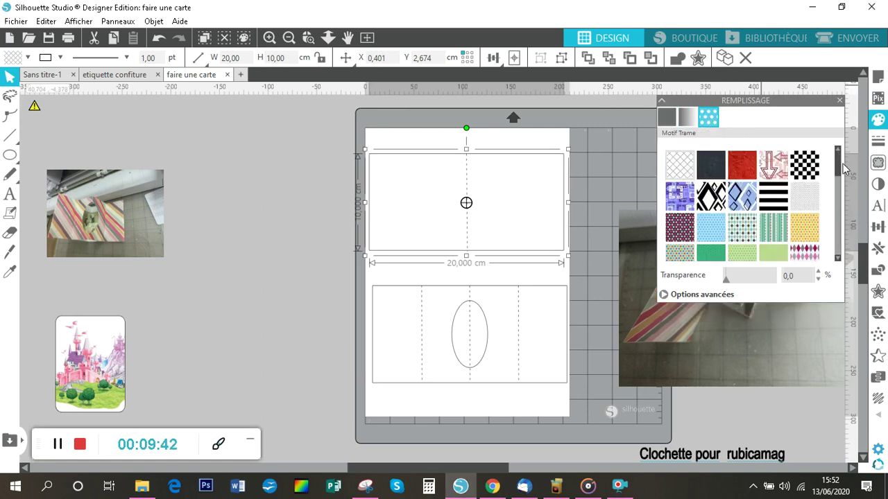
pyautogui.scroll(-5, 842, 180)
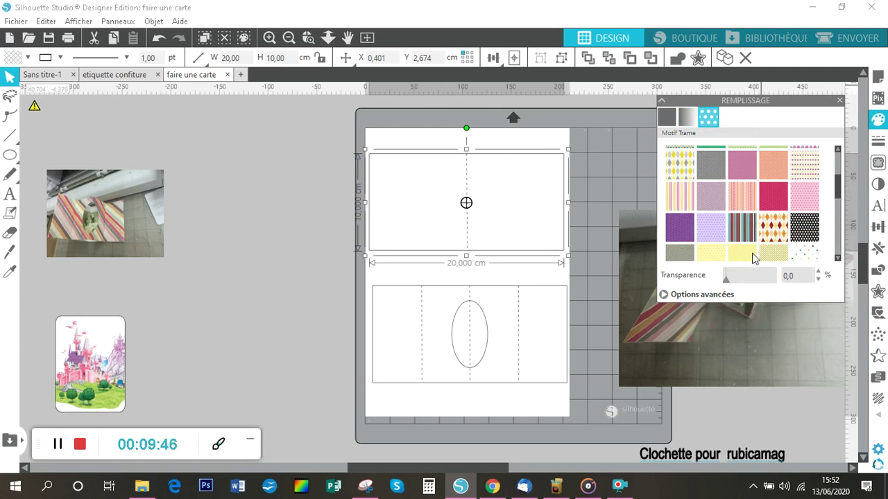
pyautogui.click(709, 236)
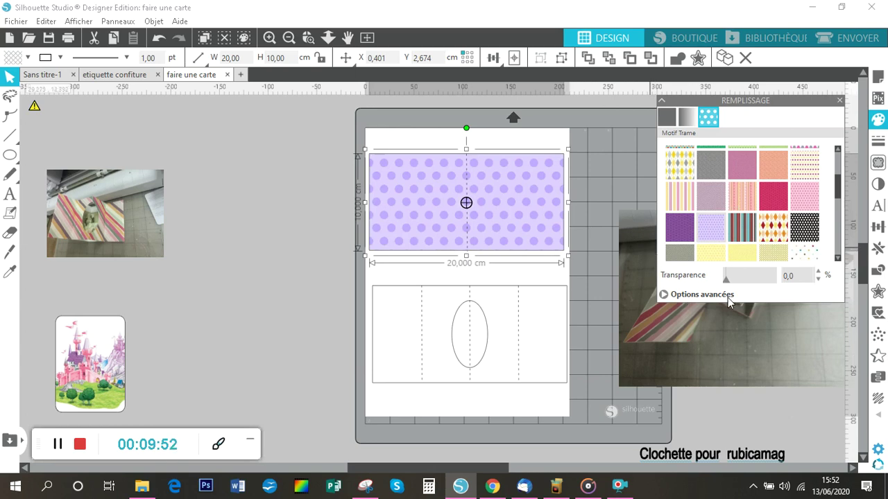
# Set the transparency of the polka-dot fill to 12%
pyautogui.click(665, 296)
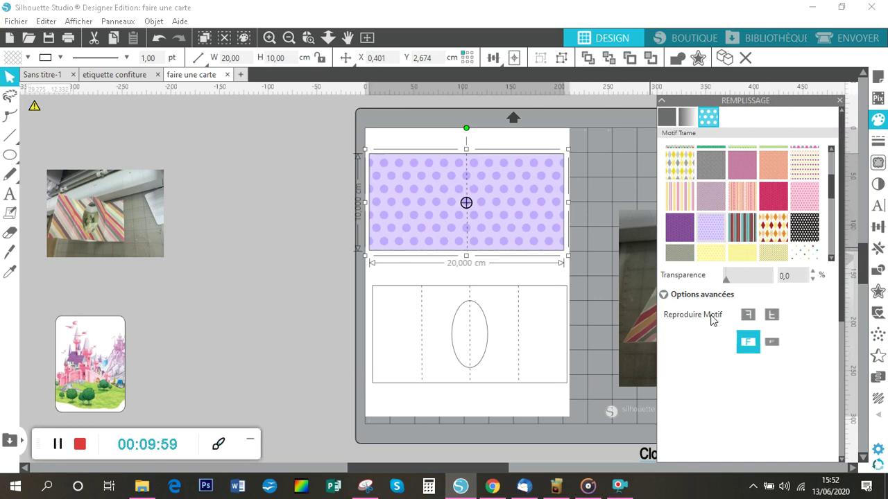
pyautogui.click(664, 296)
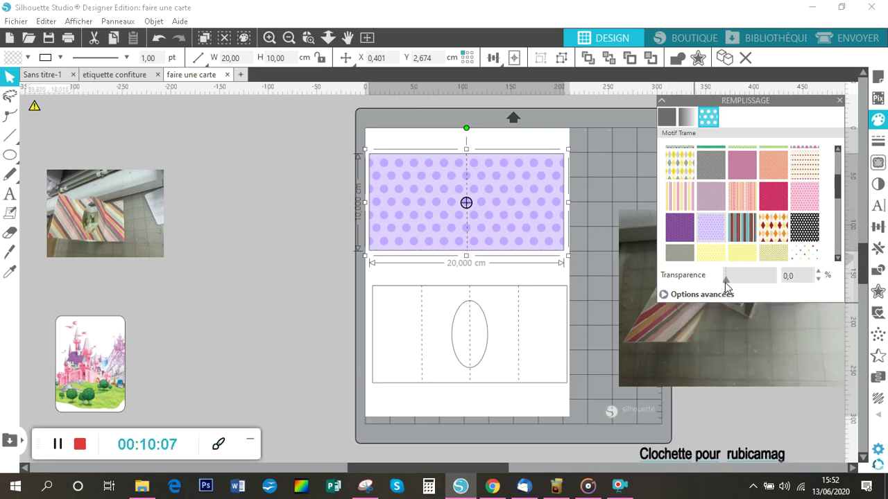
pyautogui.moveTo(726, 281); pyautogui.dragTo(743, 282)
pyautogui.moveTo(739, 288); pyautogui.dragTo(732, 286)
# Reduce the scale of the polka-dot pattern to 53% and deselect the rectangle
pyautogui.click(662, 294)
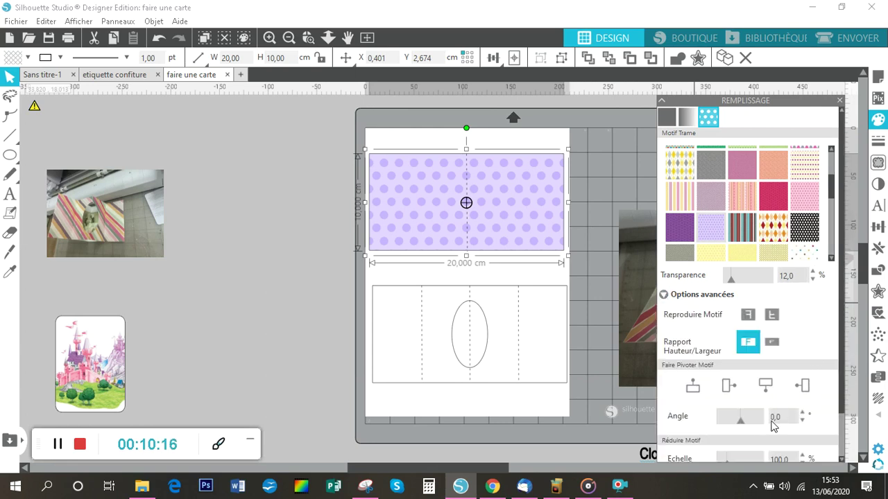
pyautogui.scroll(-3, 844, 335)
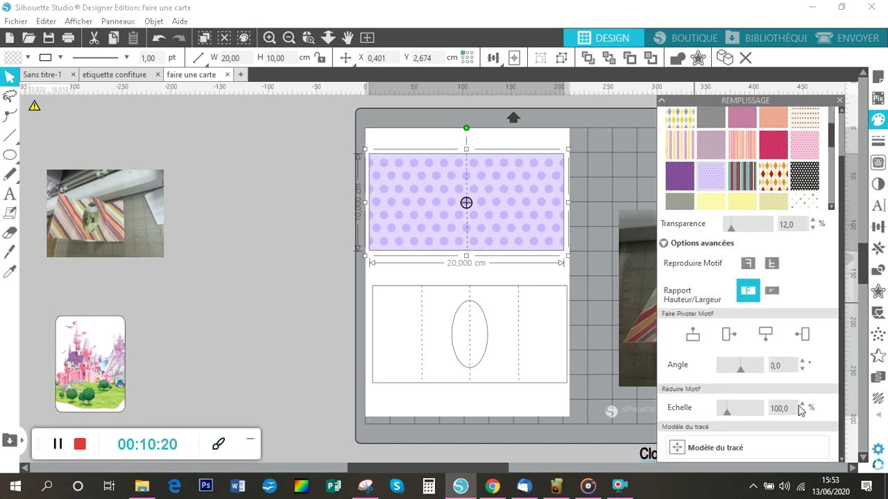
pyautogui.click(728, 413)
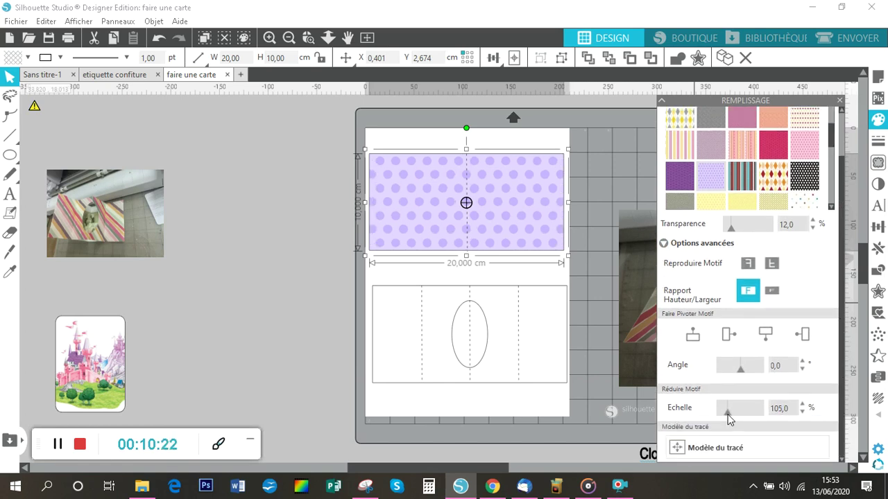
pyautogui.moveTo(735, 414); pyautogui.dragTo(722, 418)
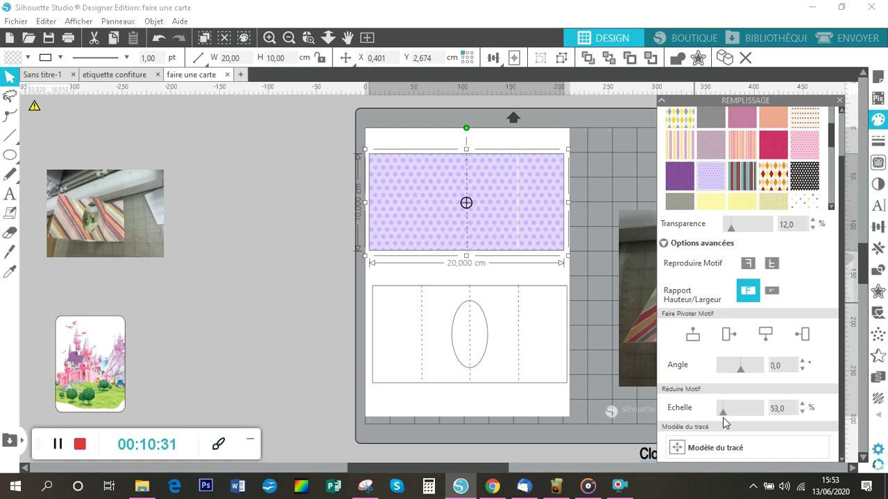
pyautogui.click(594, 397)
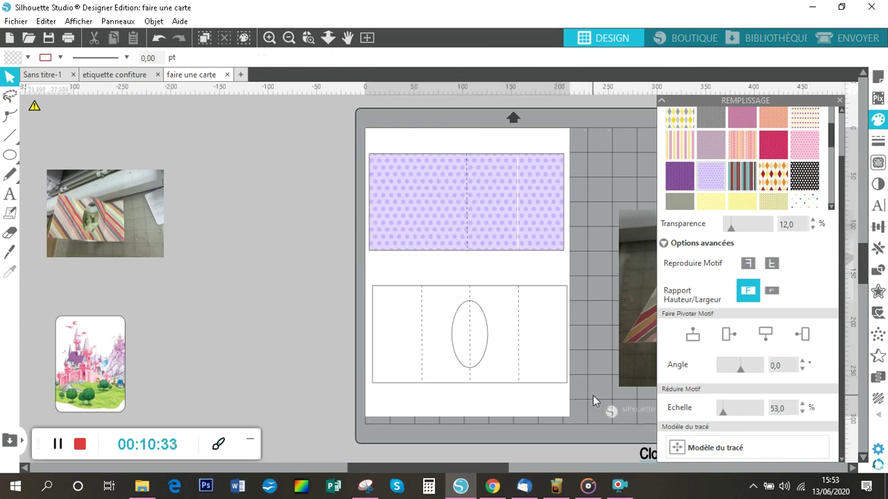
# Select the grouped panel with the ellipse and three fold lines
pyautogui.click(484, 363)
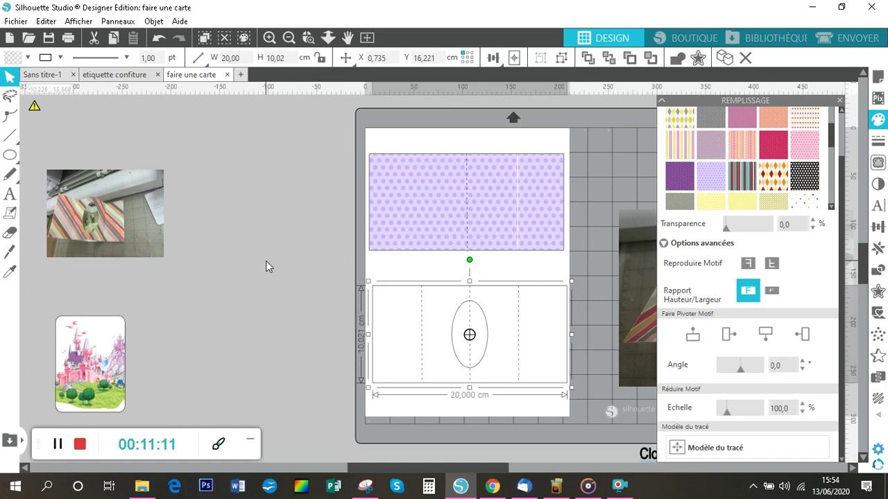
pyautogui.click(619, 489)
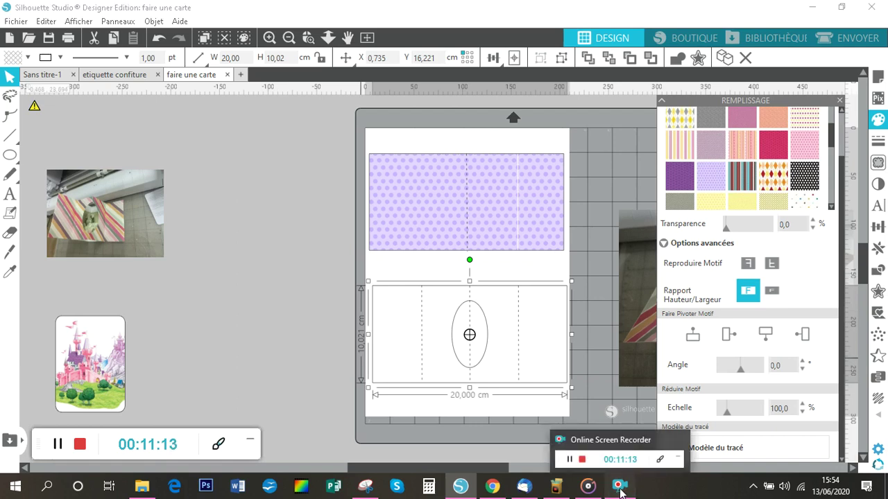